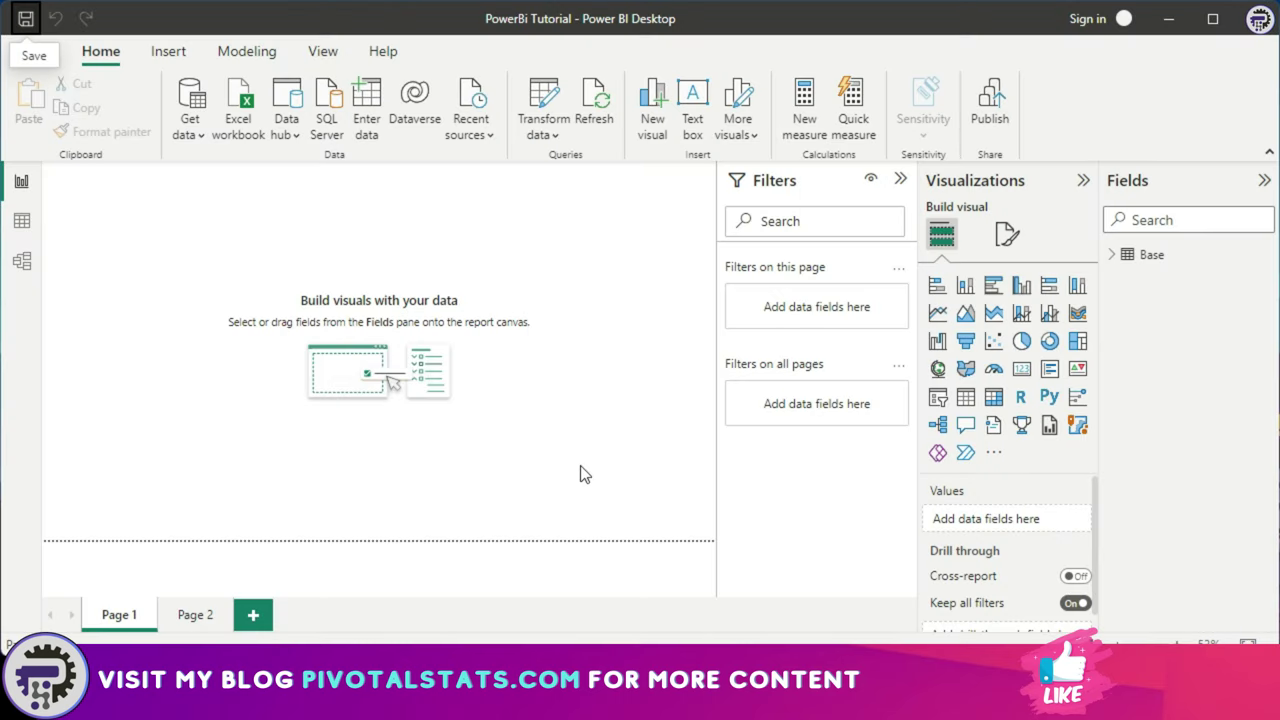
# Step: Expand the Base table's fields and open its data for transformation in the Power Query Editor
pyautogui.click(1113, 258)
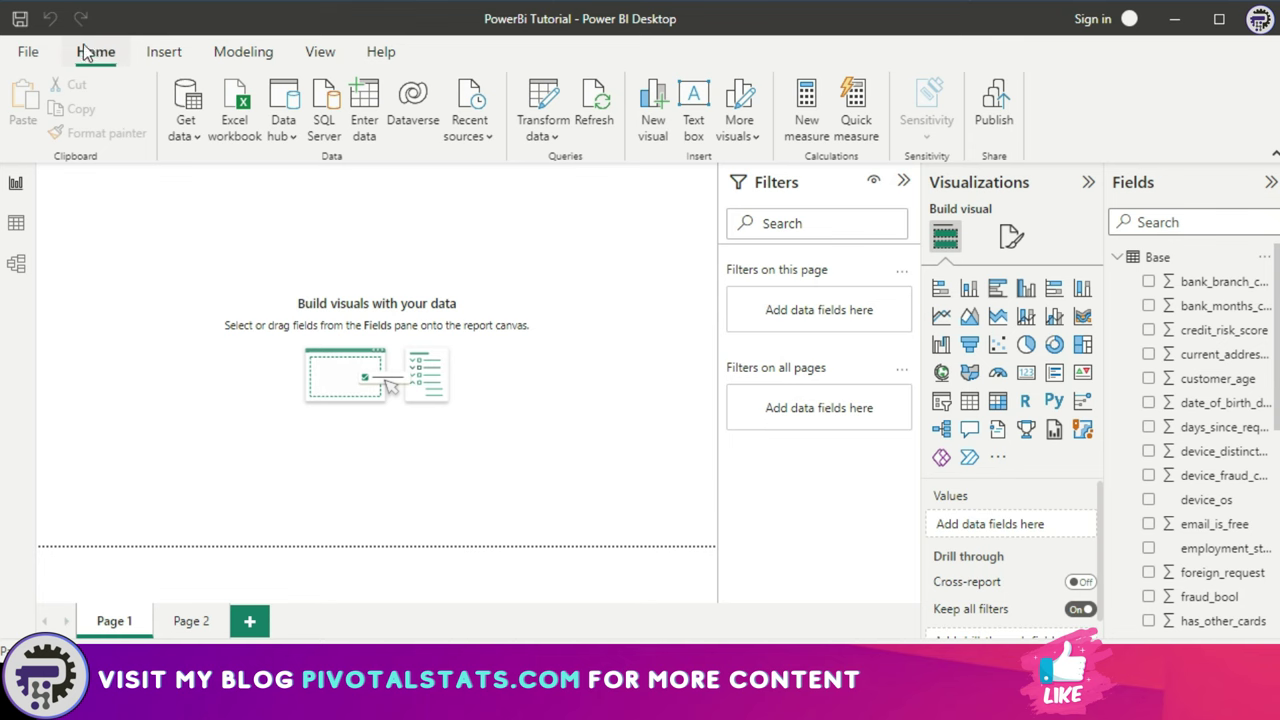
pyautogui.click(541, 134)
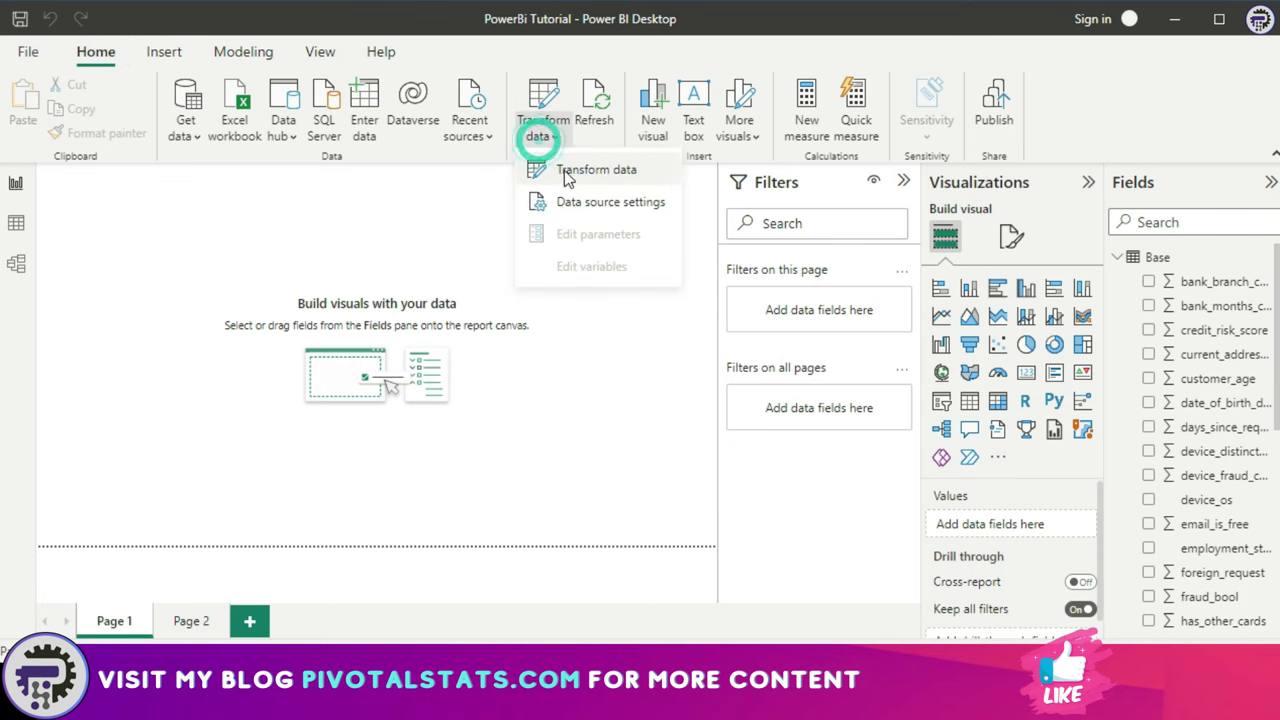
pyautogui.click(587, 170)
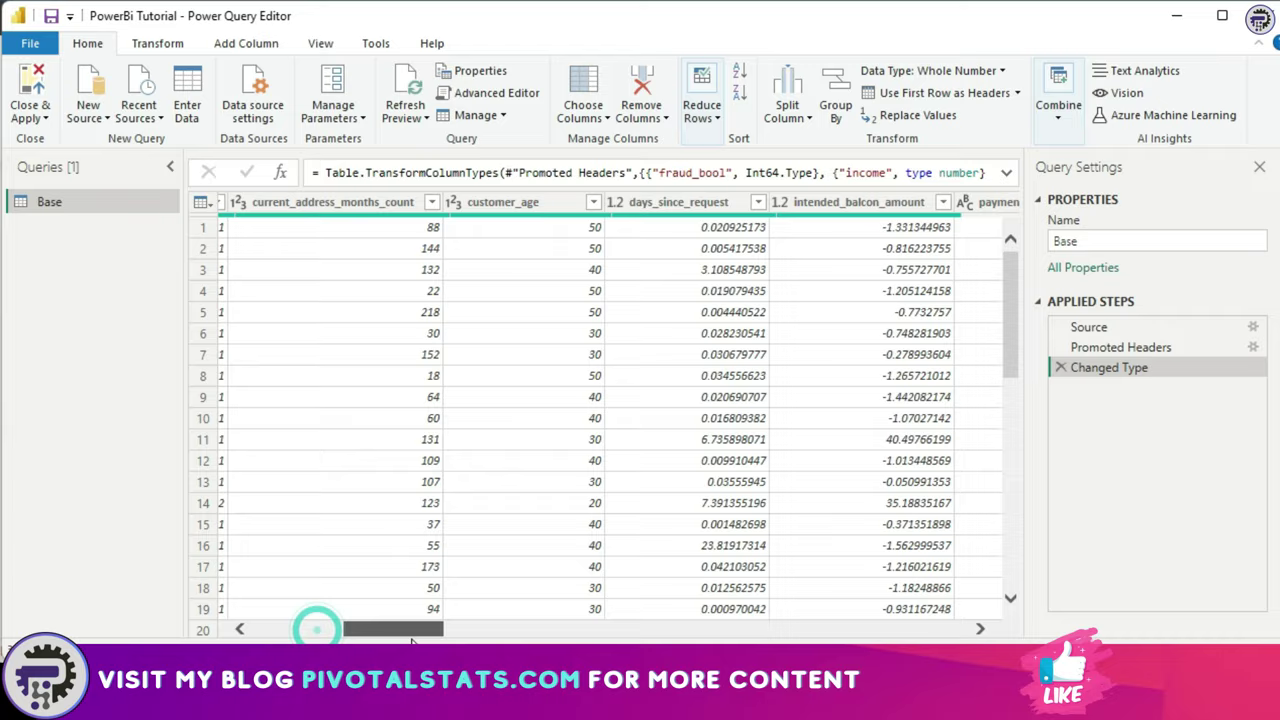
# Step: Remove the foreign_request column from the Base query and delete that removal from the applied steps
pyautogui.moveTo(314, 628); pyautogui.dragTo(800, 643)
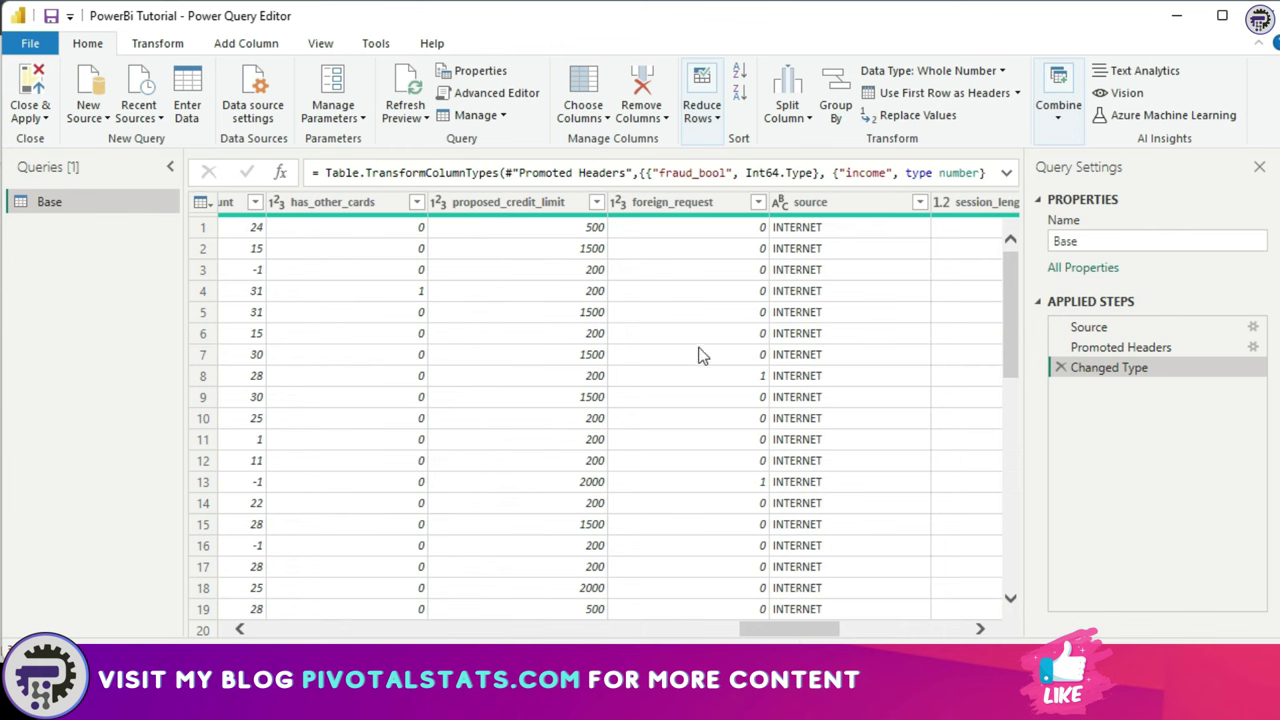
pyautogui.click(705, 207)
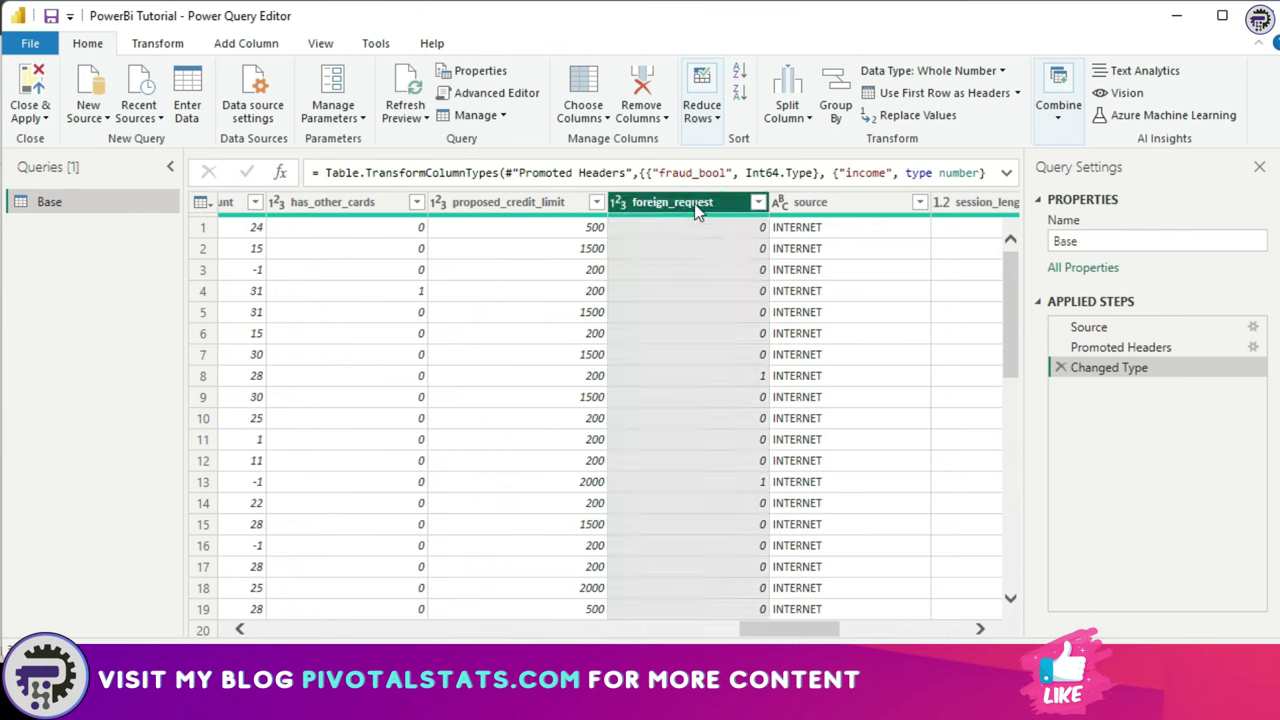
pyautogui.rightClick(697, 207)
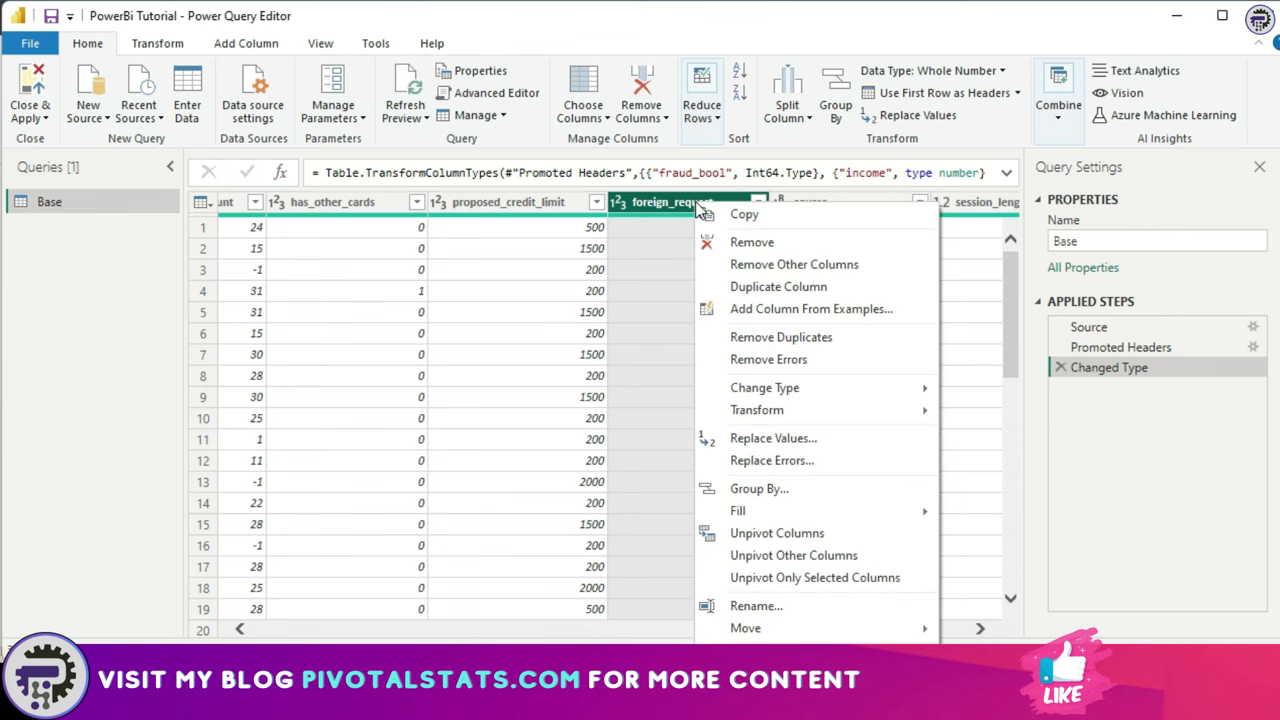
pyautogui.click(777, 247)
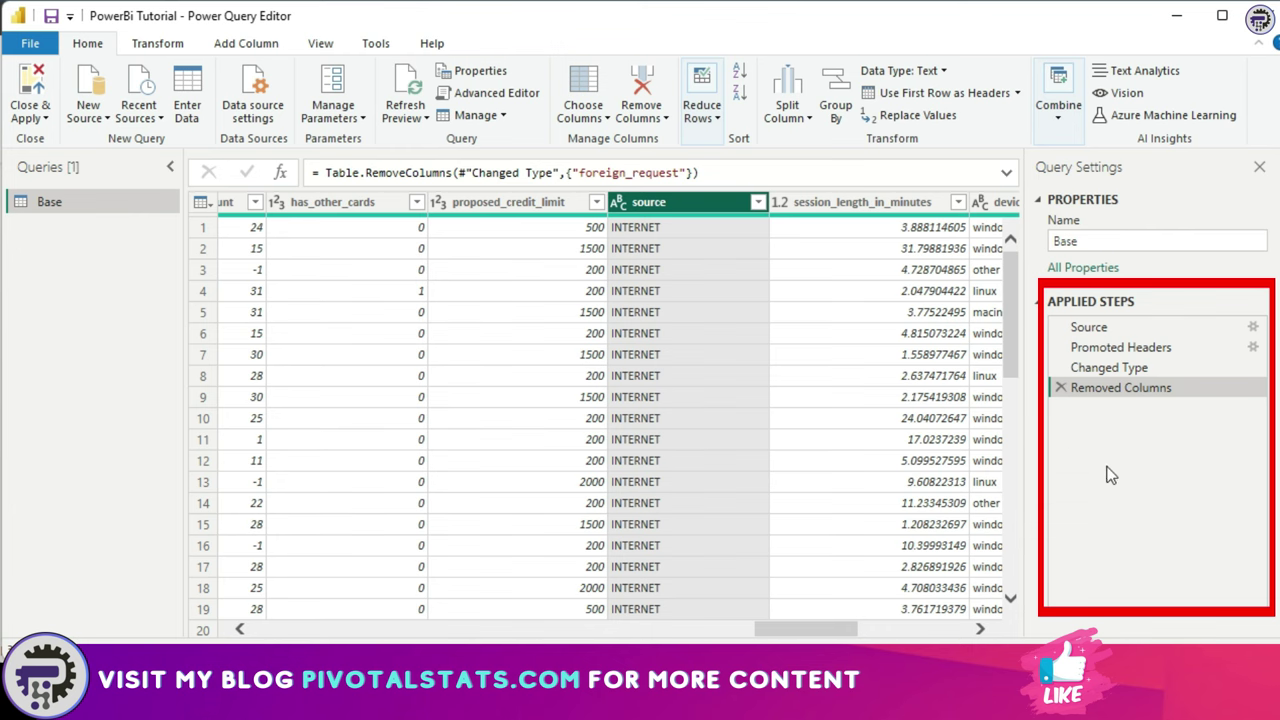
pyautogui.click(1059, 387)
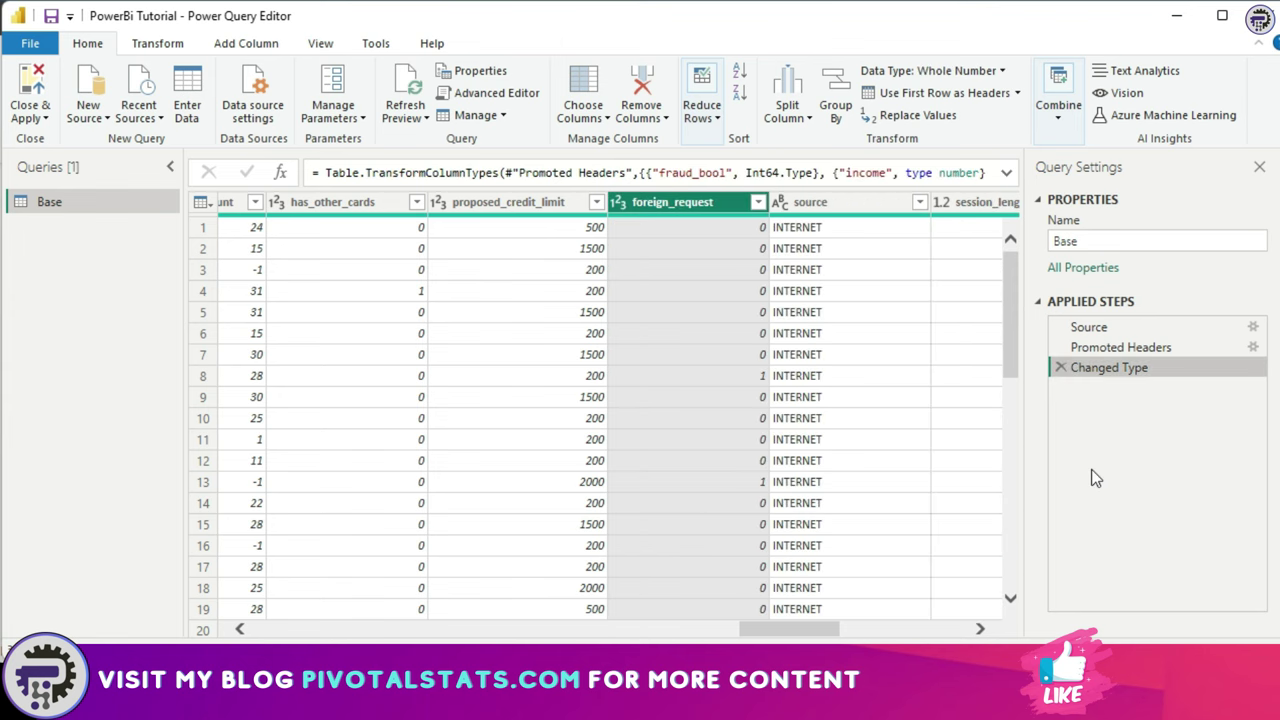
# Step: Try to delete the Promoted Headers applied step, cancel the deletion, and return to the Changed Type step
pyautogui.click(1092, 349)
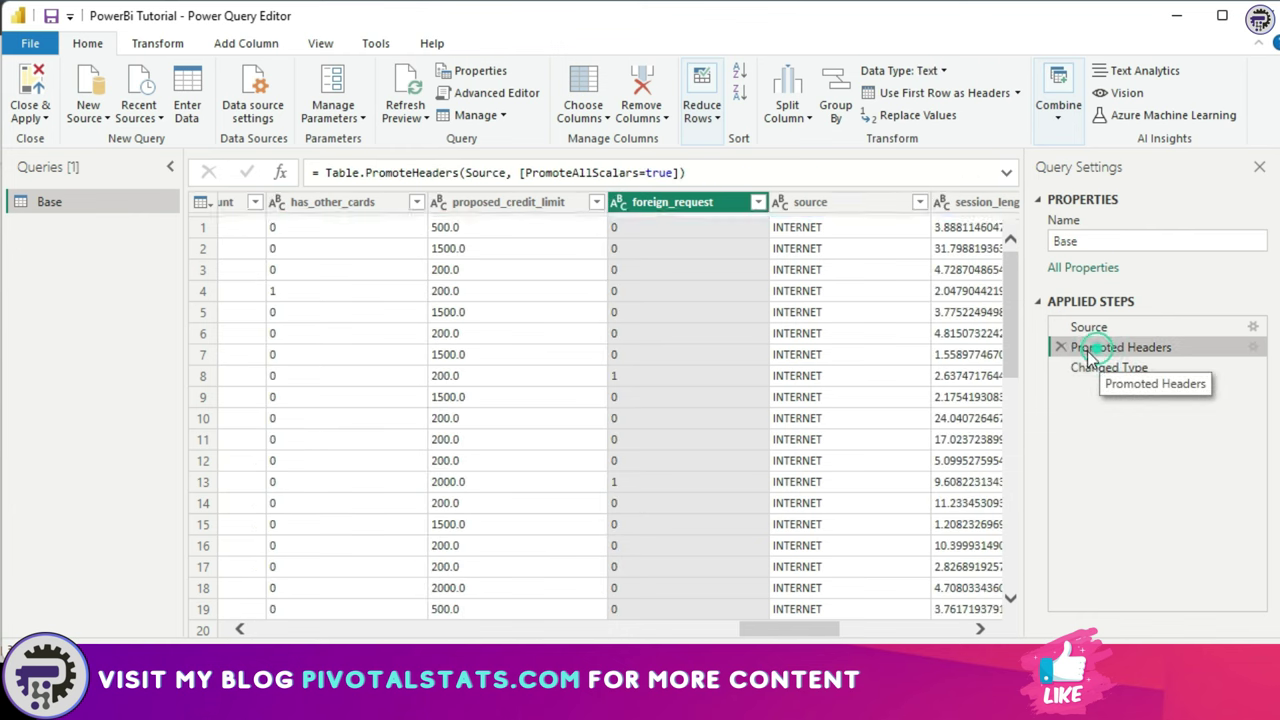
pyautogui.click(1060, 347)
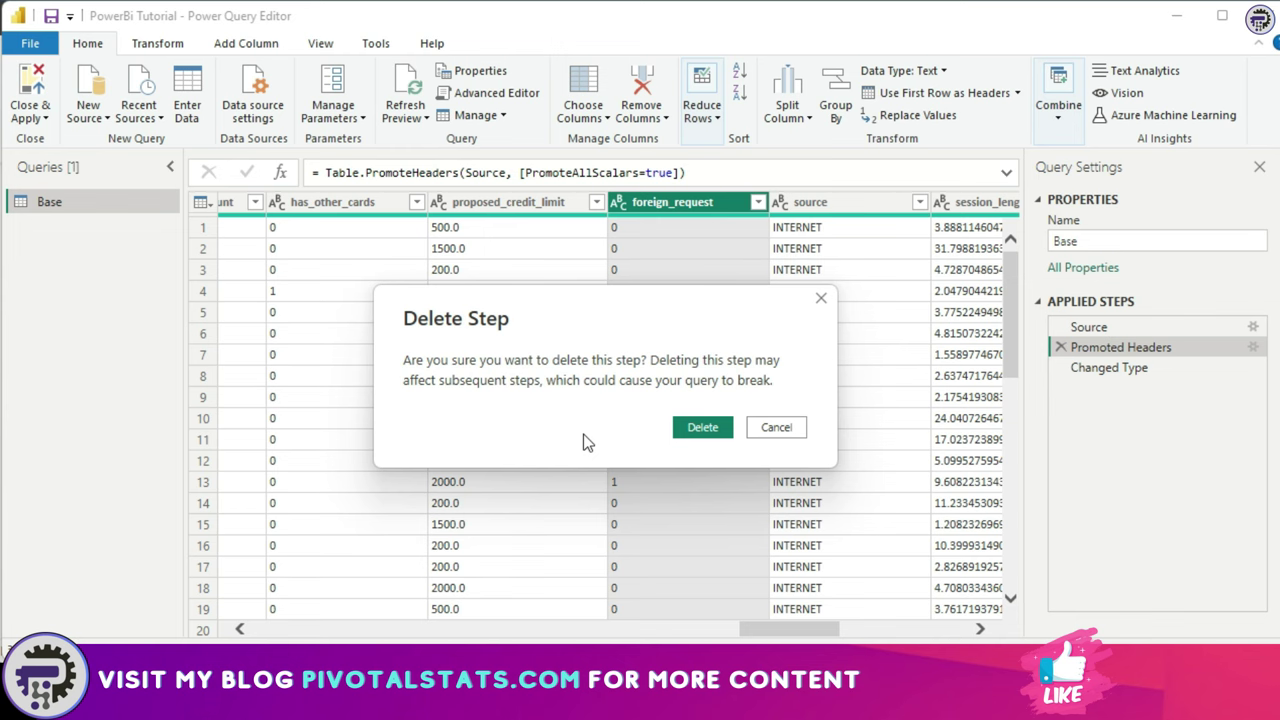
pyautogui.click(793, 436)
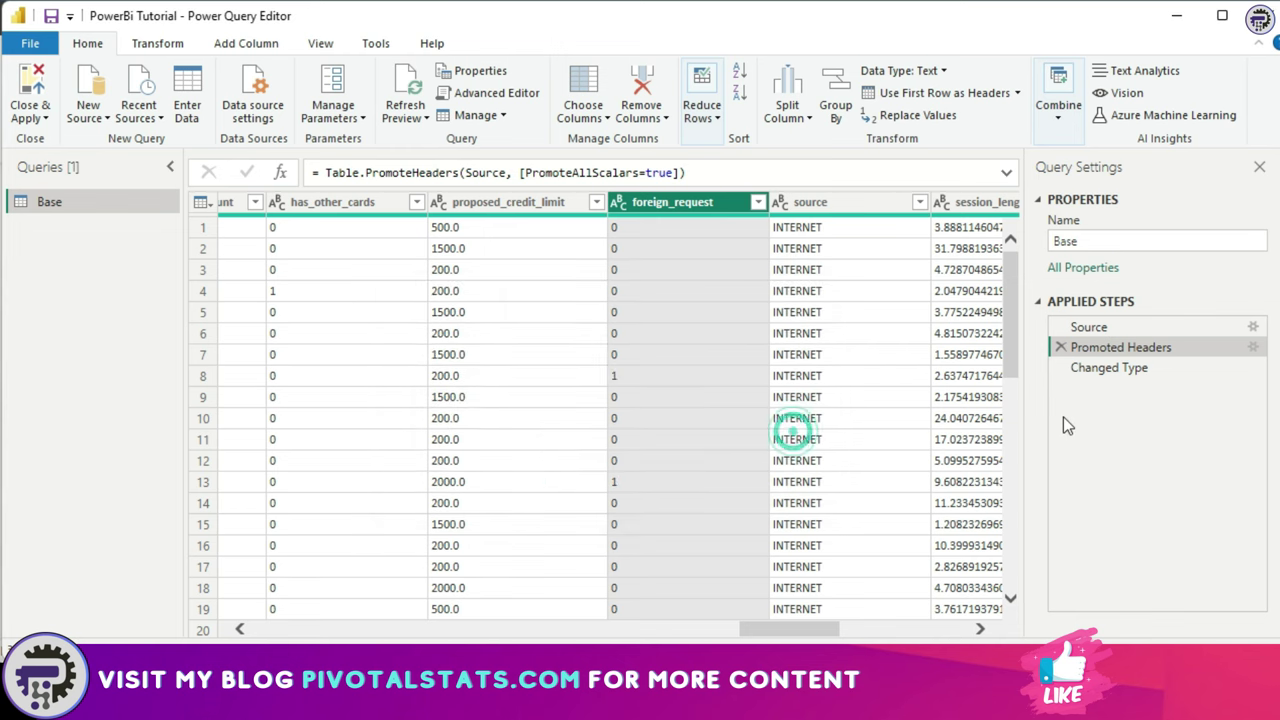
pyautogui.click(1115, 370)
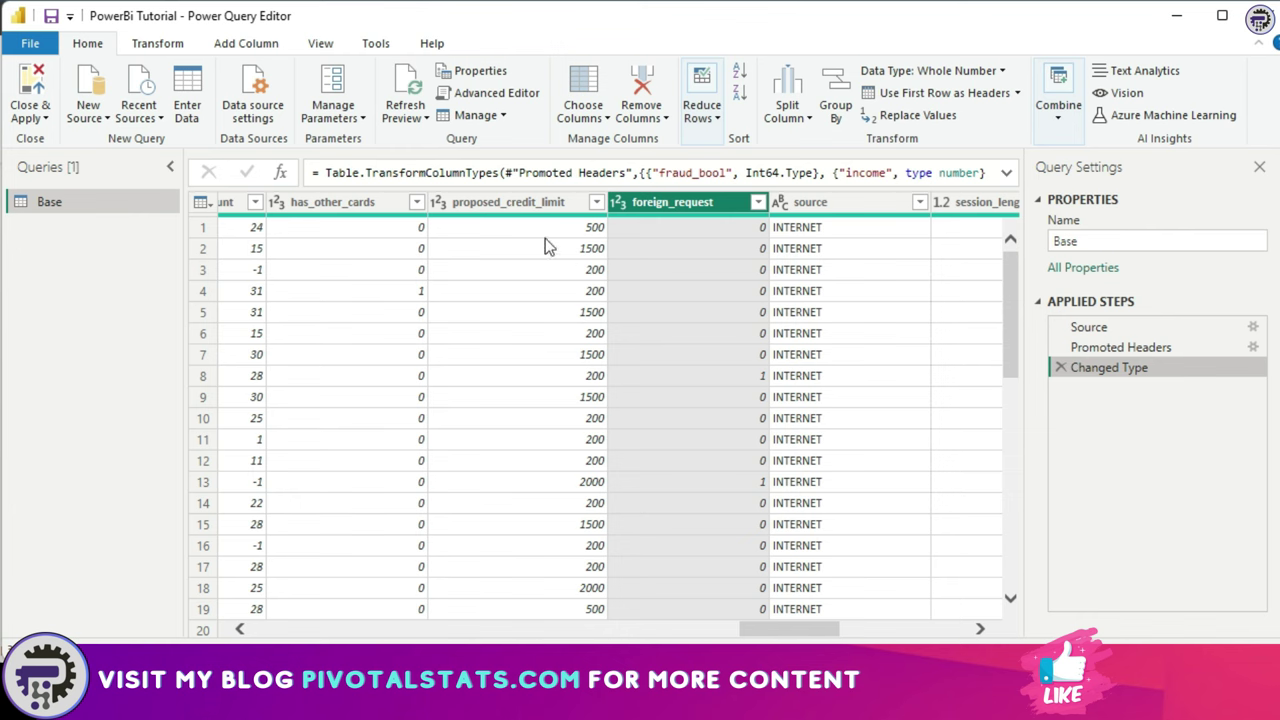
pyautogui.keyDown('ctrl'); pyautogui.click(535, 210); pyautogui.keyUp('ctrl')
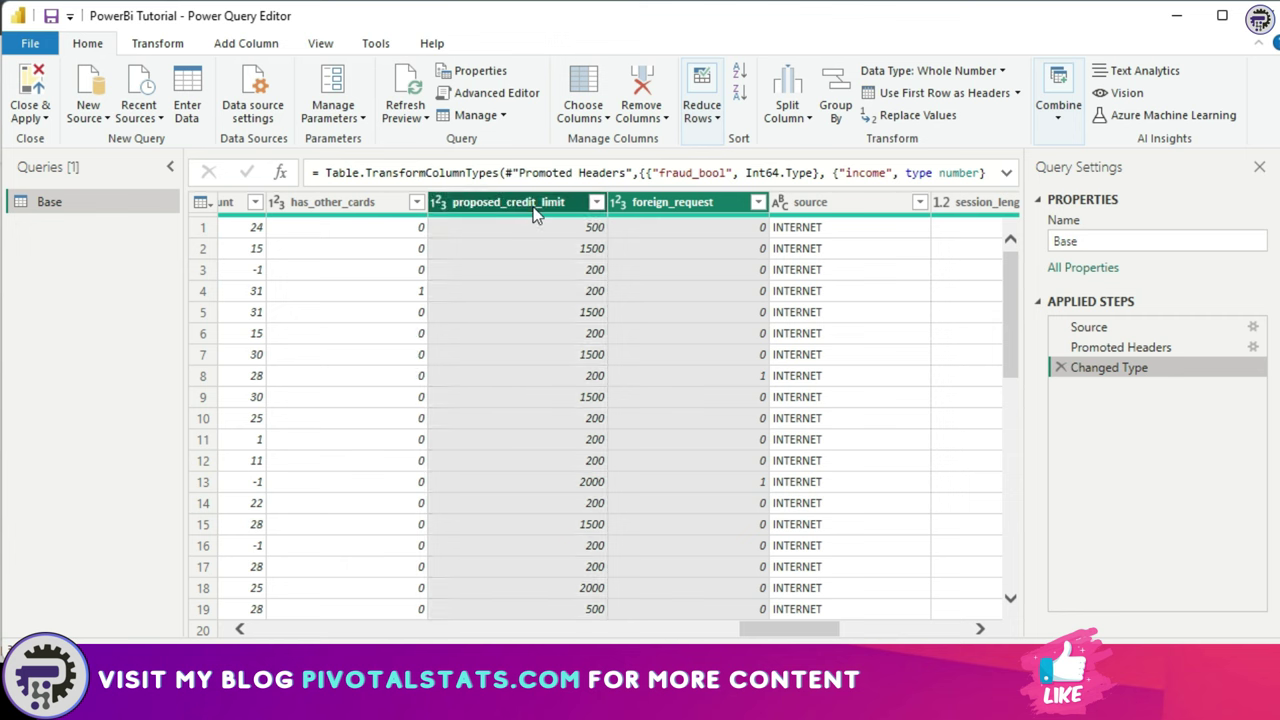
pyautogui.keyDown('ctrl'); pyautogui.click(337, 206); pyautogui.keyUp('ctrl')
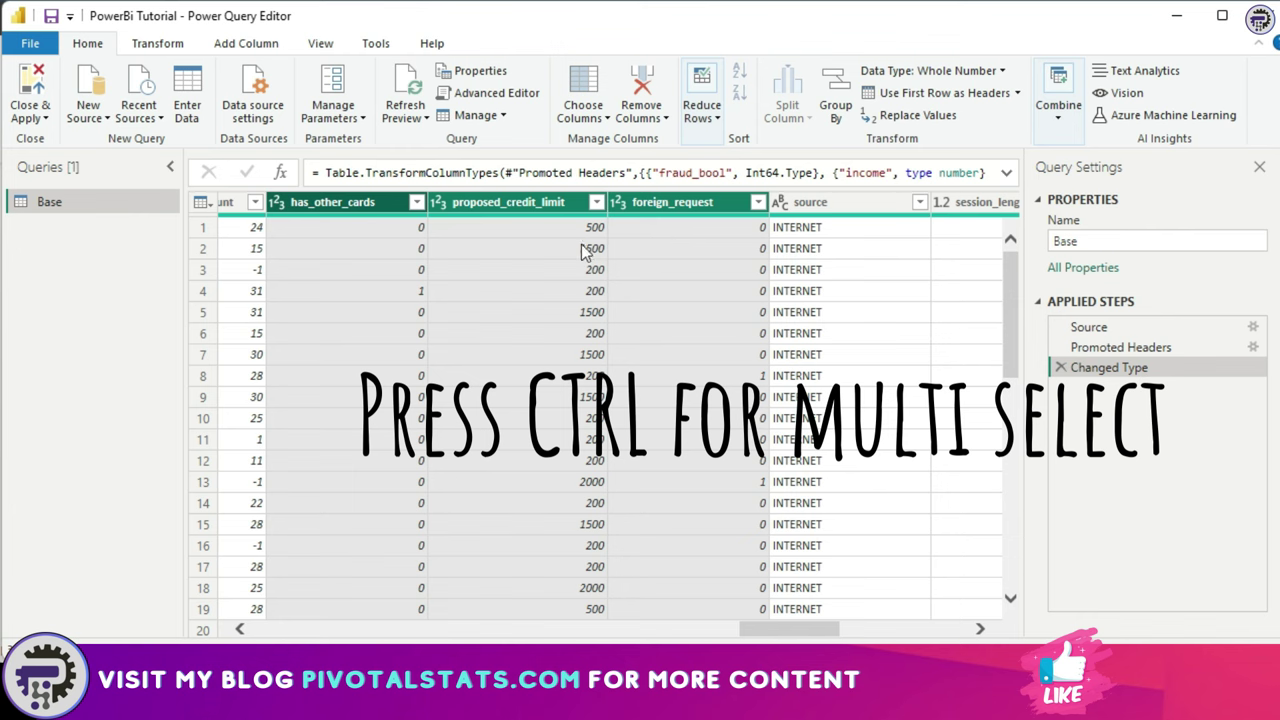
pyautogui.rightClick(692, 204)
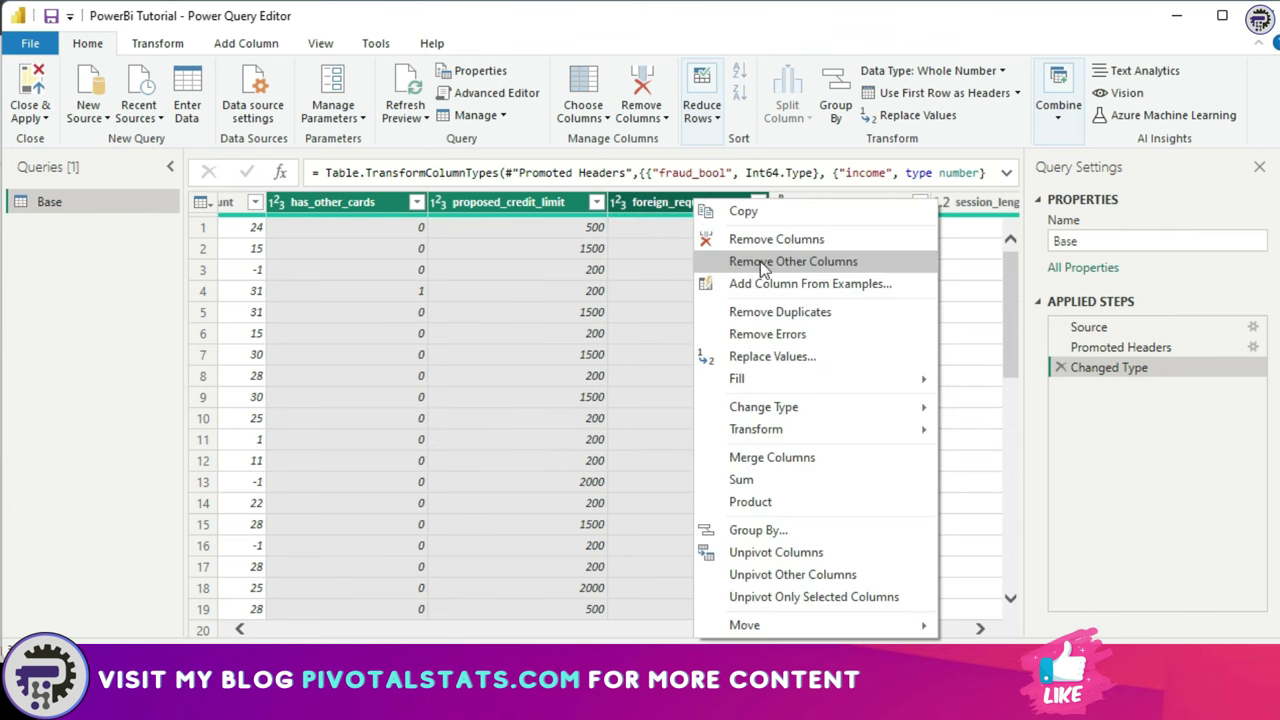
pyautogui.click(636, 262)
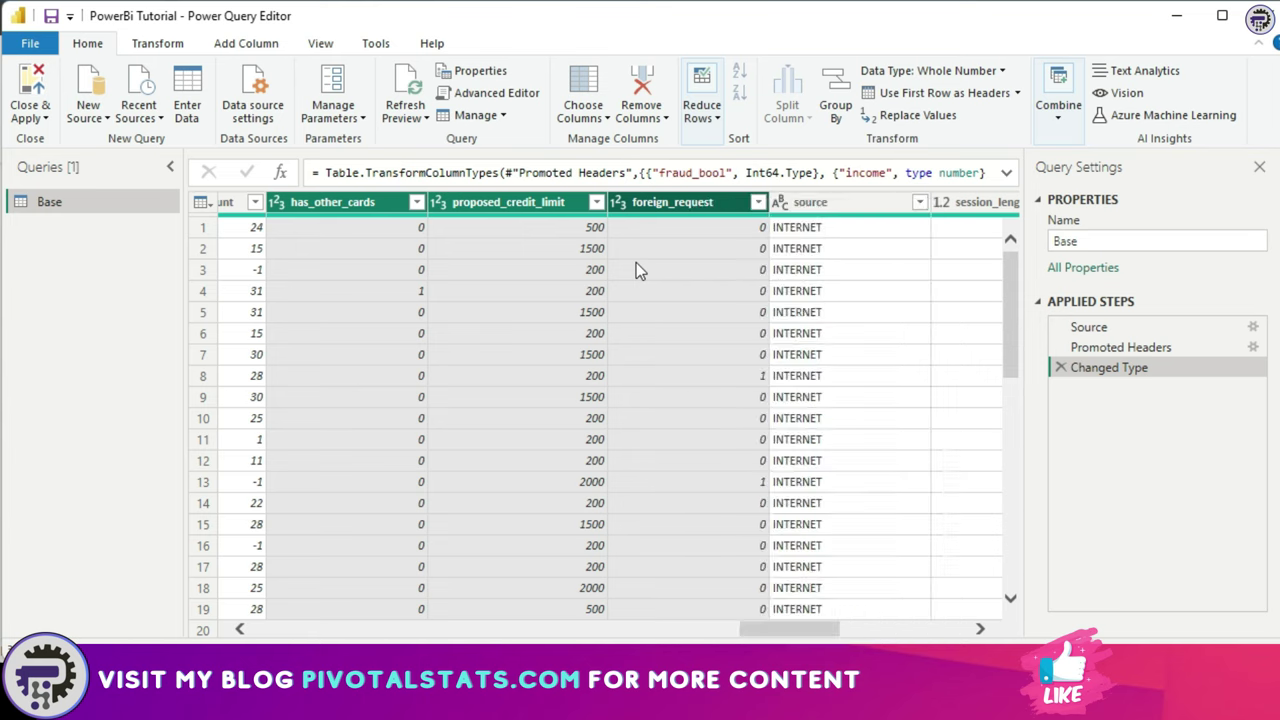
pyautogui.click(664, 204)
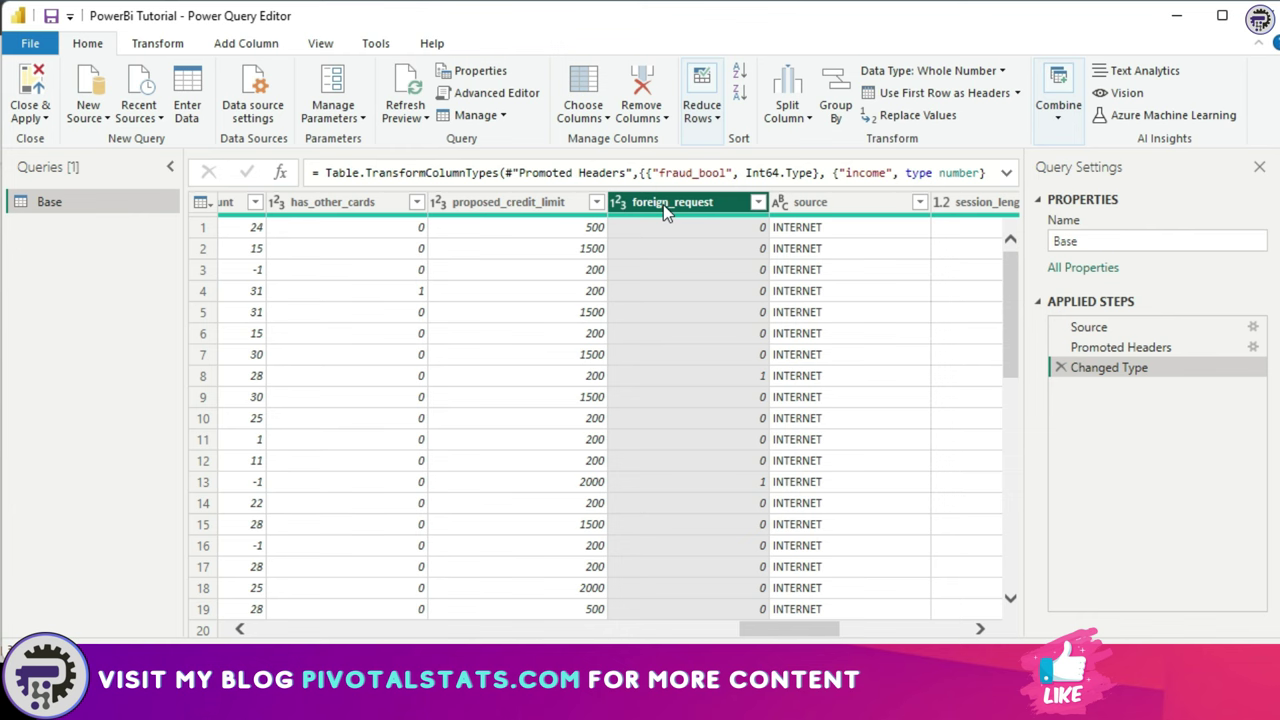
pyautogui.keyDown('ctrl'); pyautogui.click(810, 202); pyautogui.keyUp('ctrl')
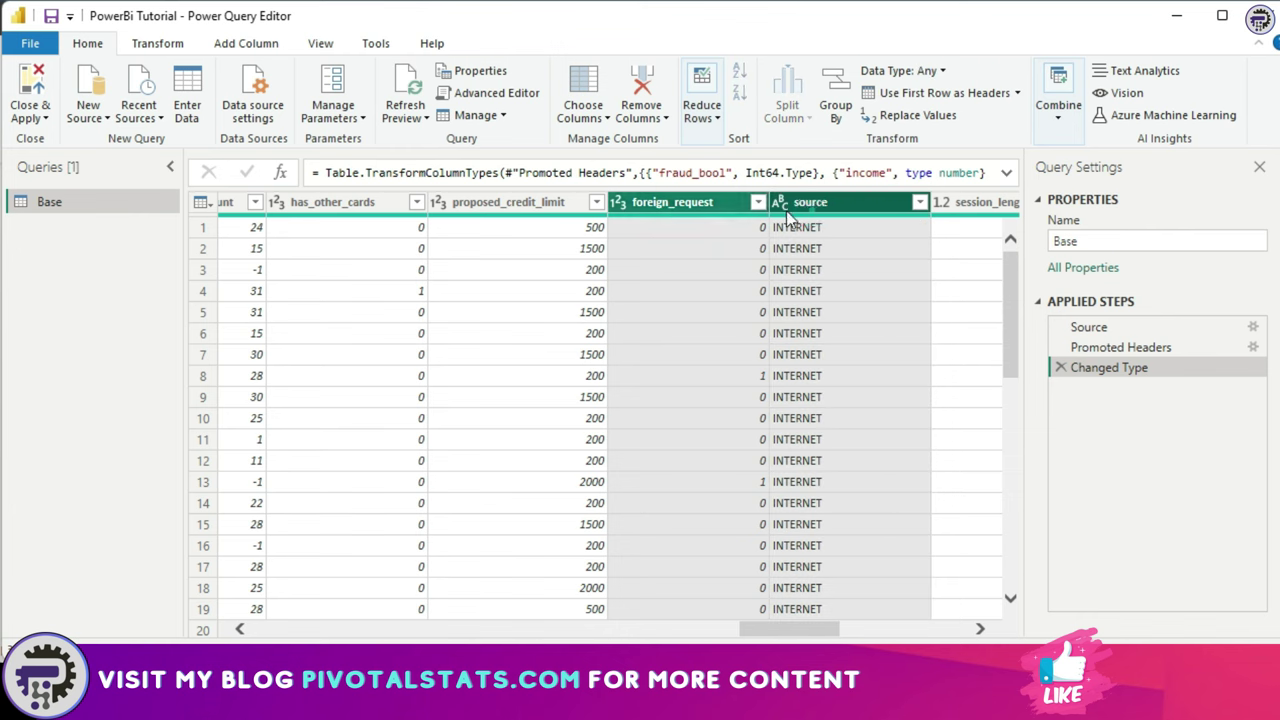
pyautogui.keyDown('ctrl'); pyautogui.click(545, 202); pyautogui.keyUp('ctrl')
pyautogui.keyDown('ctrl'); pyautogui.click(345, 212); pyautogui.keyUp('ctrl')
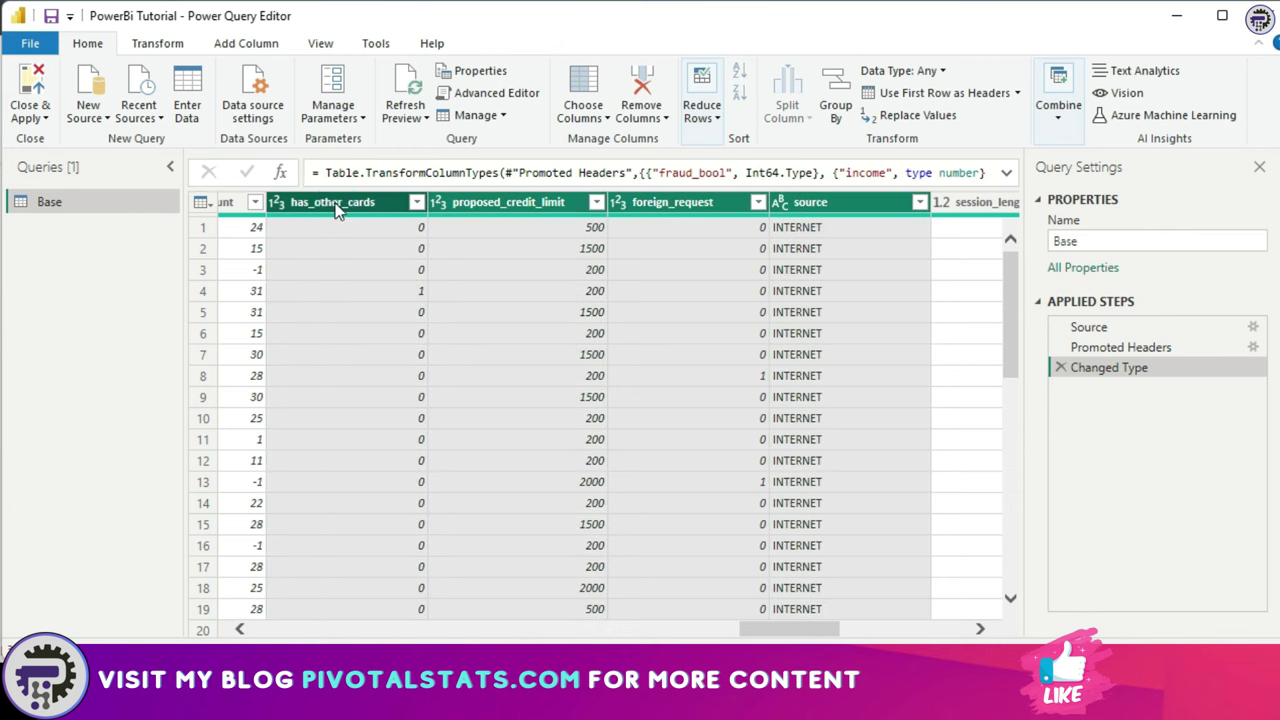
pyautogui.keyDown('ctrl'); pyautogui.click(960, 202); pyautogui.keyUp('ctrl')
pyautogui.rightClick(850, 200)
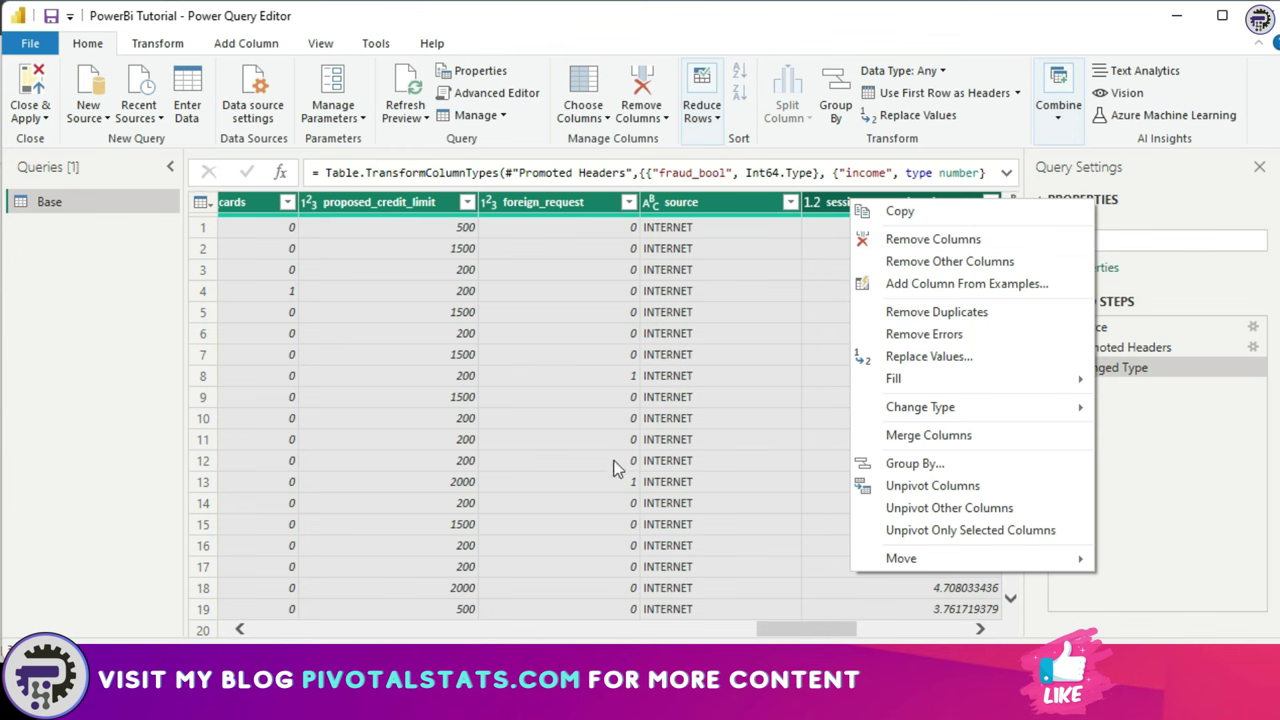
pyautogui.click(673, 376)
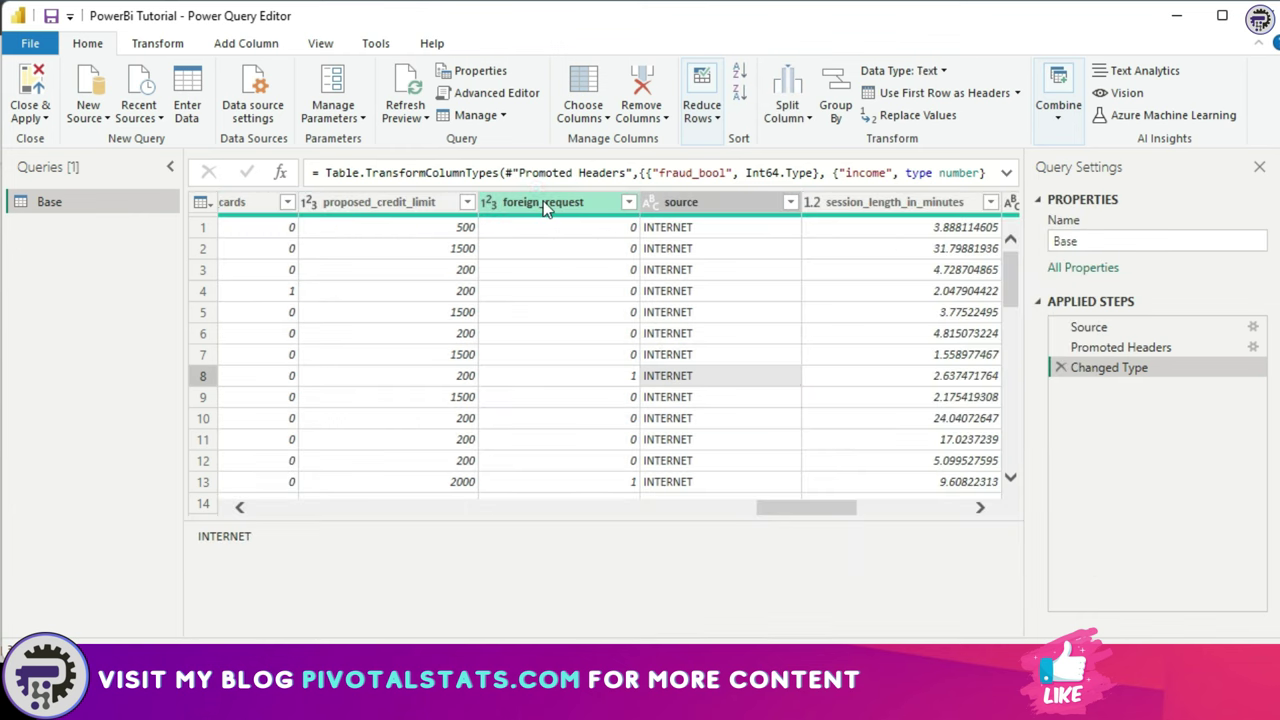
# Step: Remove the foreign_request column from the Base query
pyautogui.click(545, 205)
pyautogui.rightClick(546, 206)
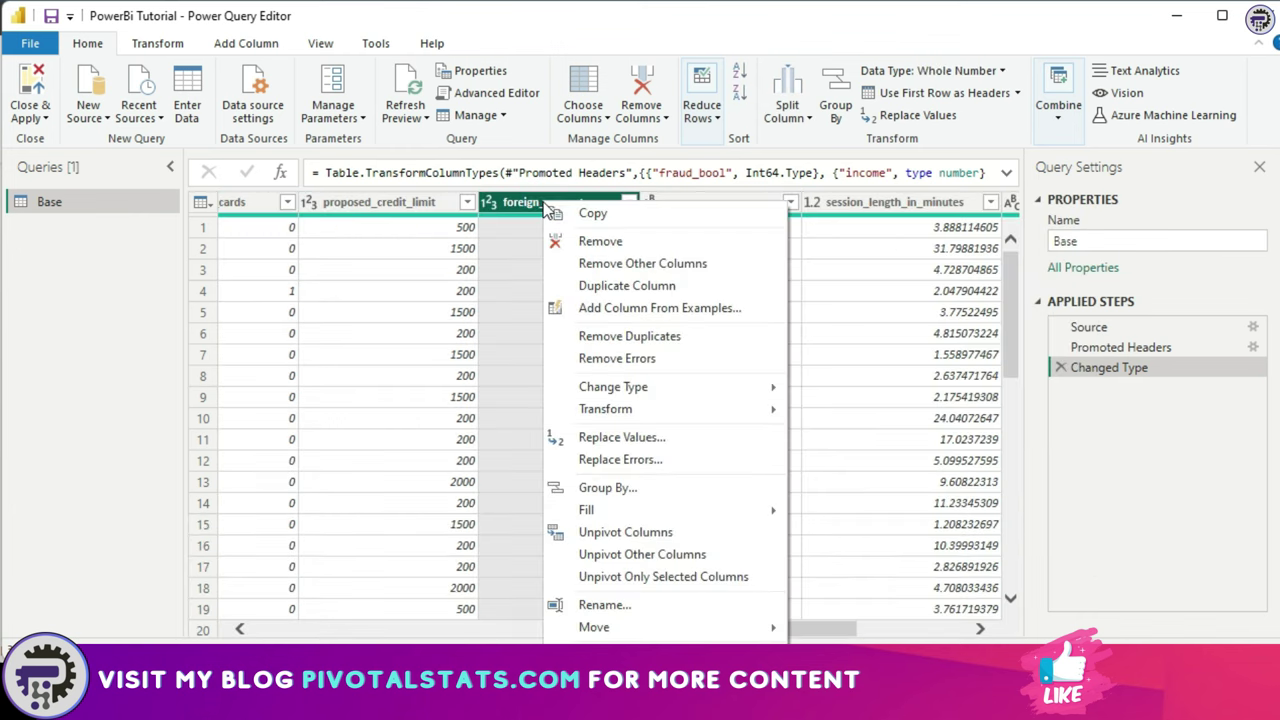
pyautogui.click(598, 241)
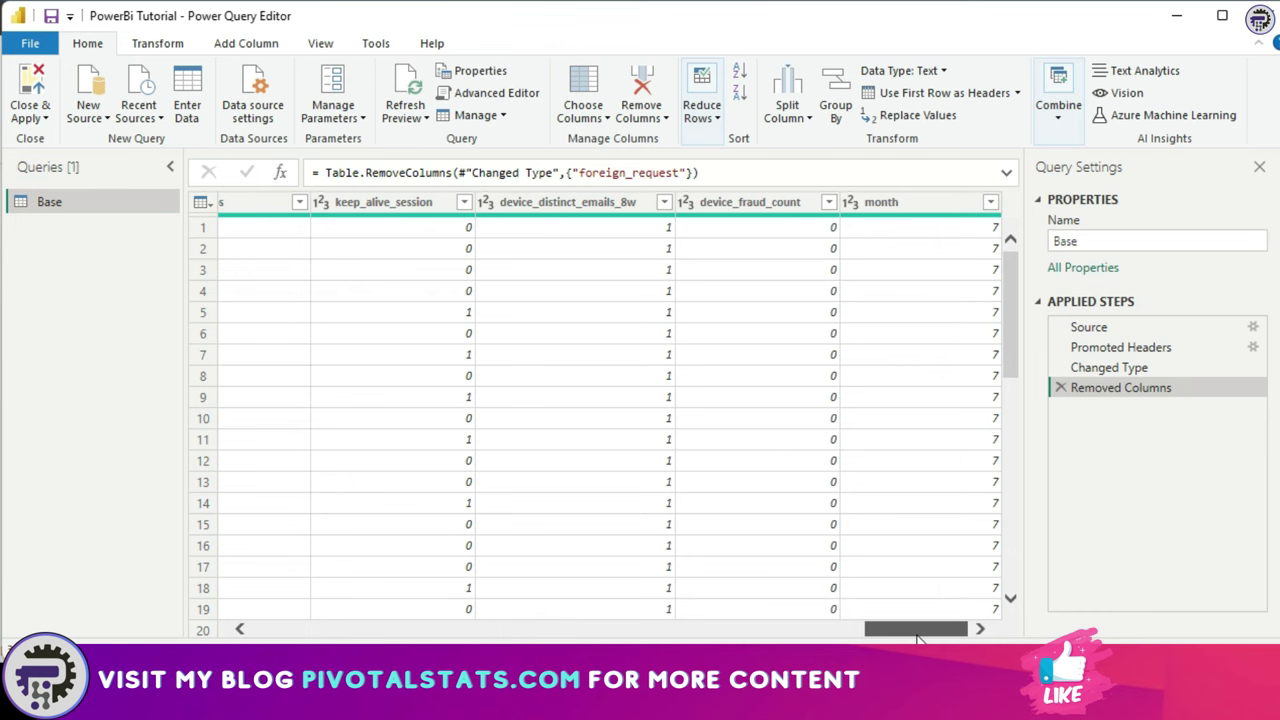
# Step: Rename the income column near the start of the table as "income New"
pyautogui.moveTo(918, 636); pyautogui.dragTo(289, 638)
pyautogui.click(481, 287)
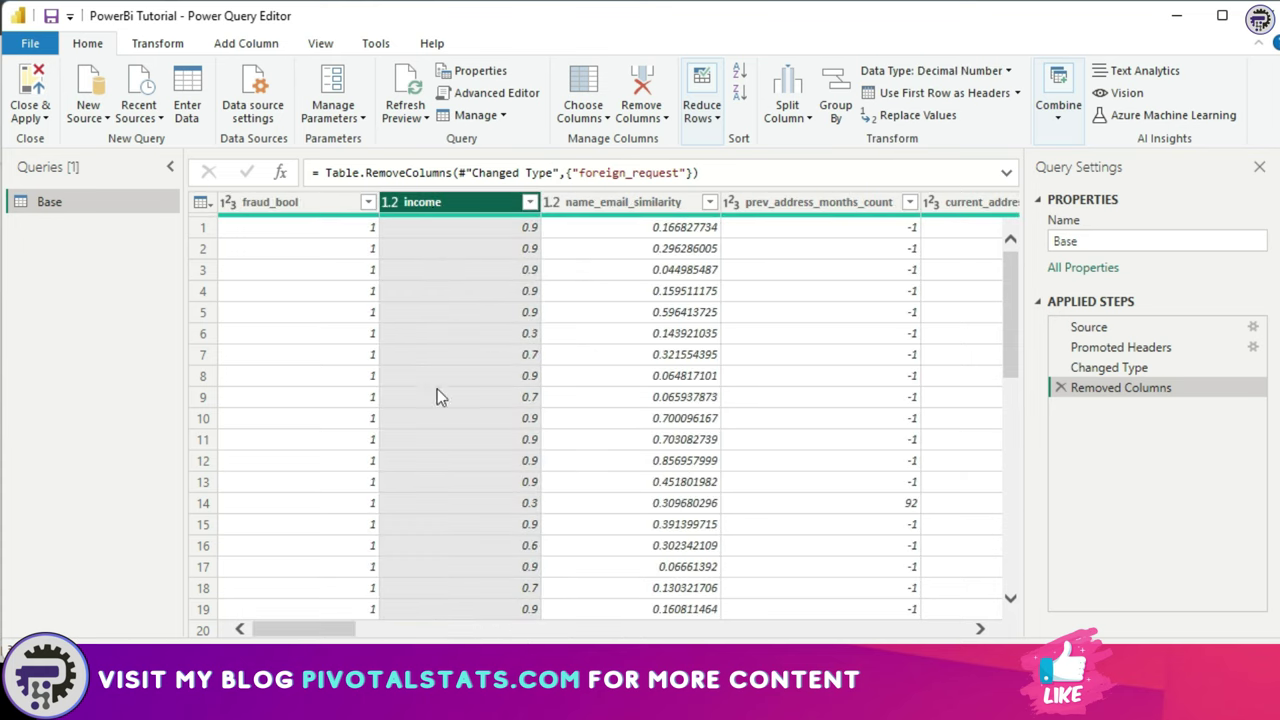
pyautogui.doubleClick(440, 203)
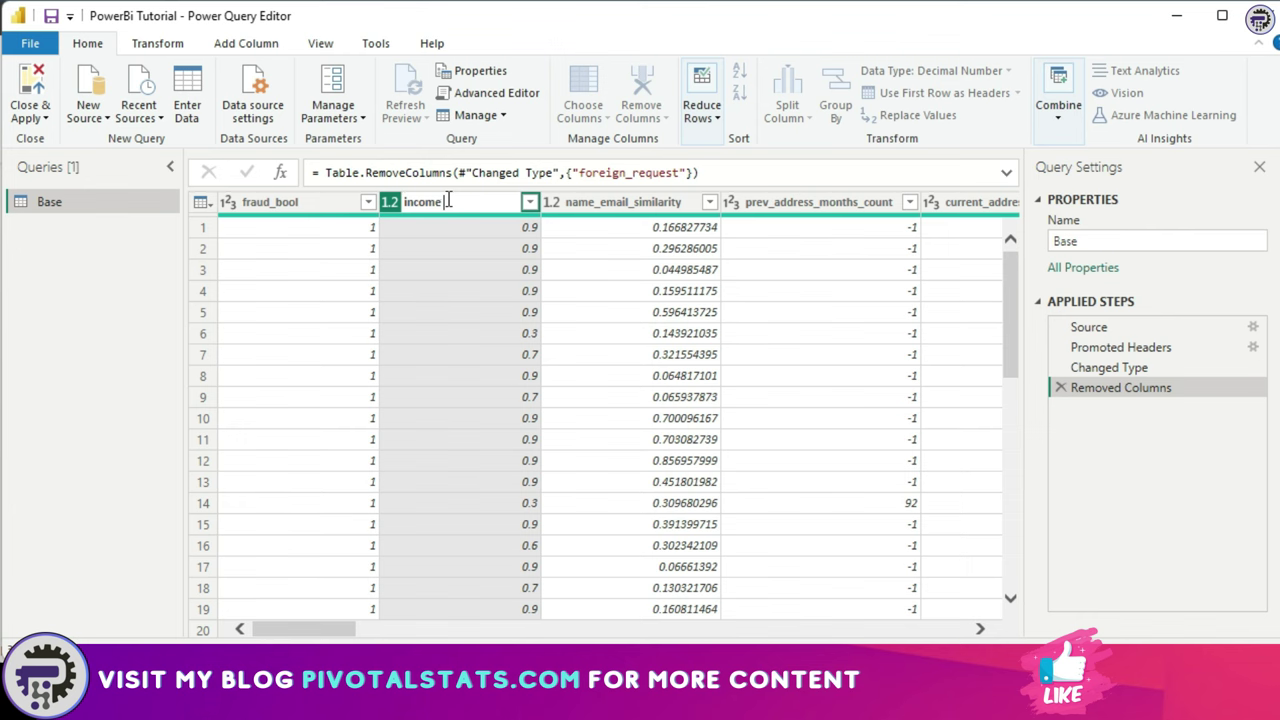
pyautogui.write('new')
pyautogui.press('Return')
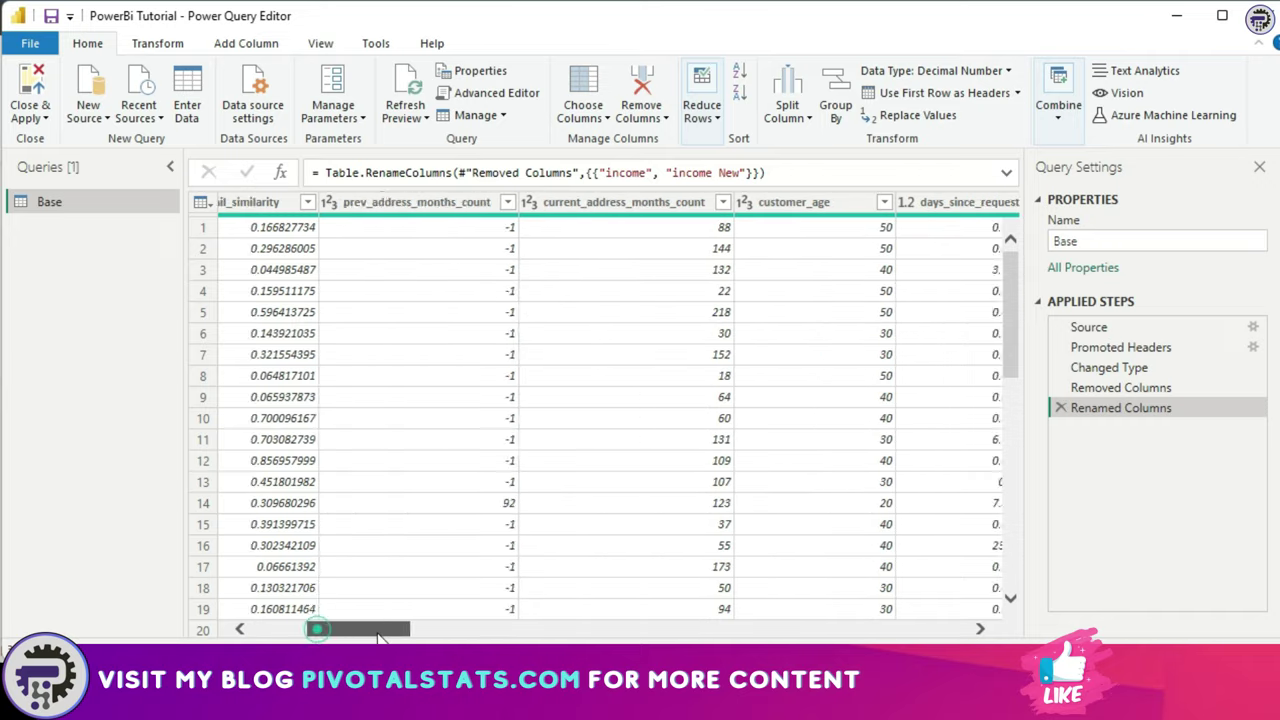
# Step: Remove duplicate rows across the entire Base table
pyautogui.hscroll(-5, 505, 400)
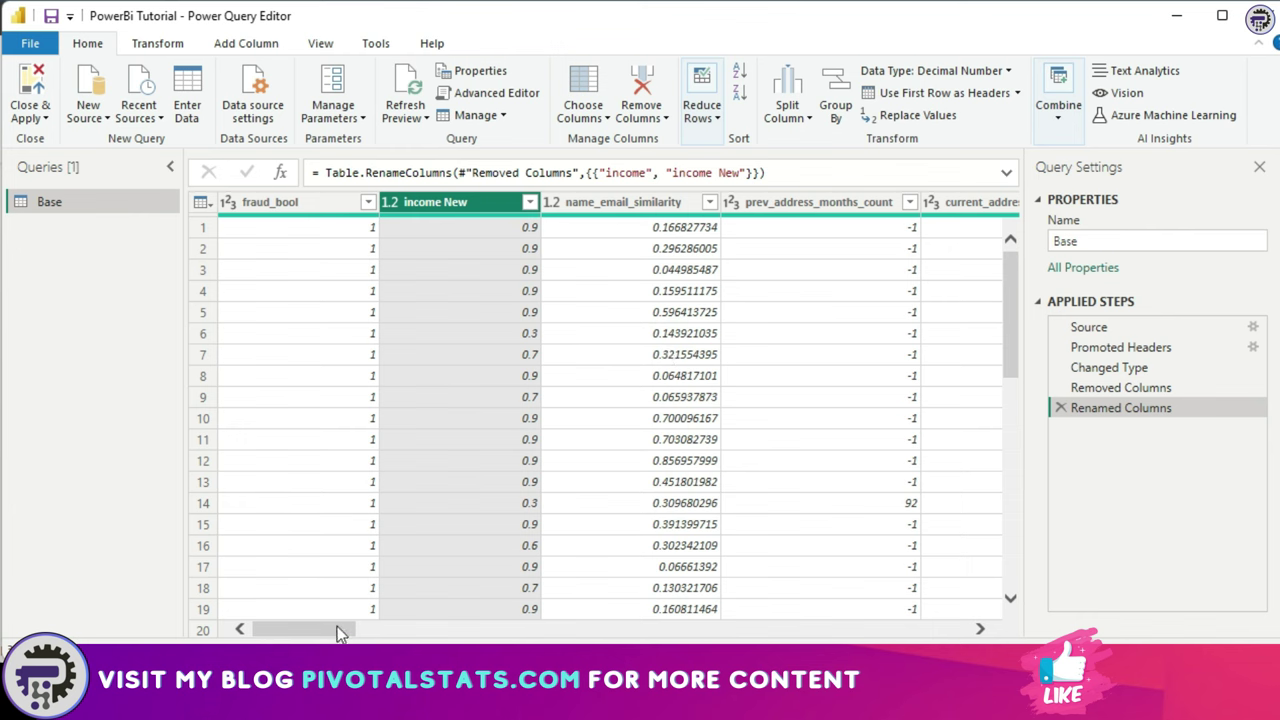
pyautogui.click(201, 204)
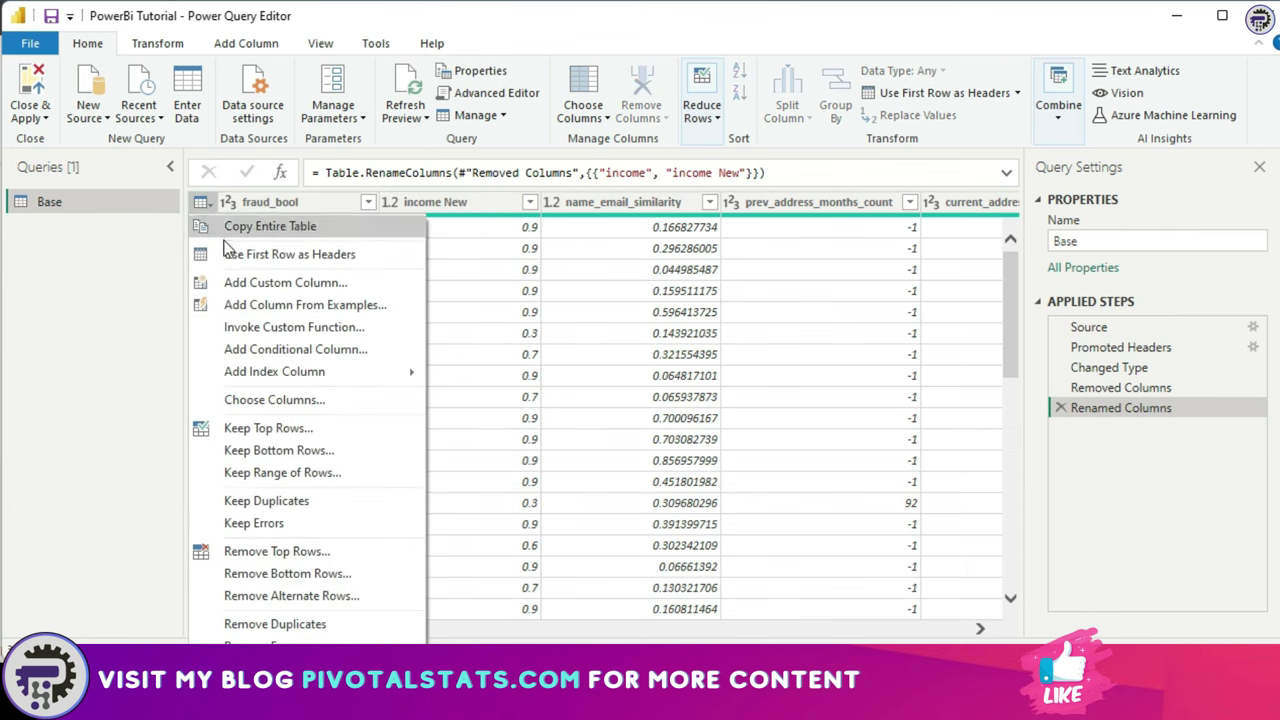
pyautogui.click(305, 624)
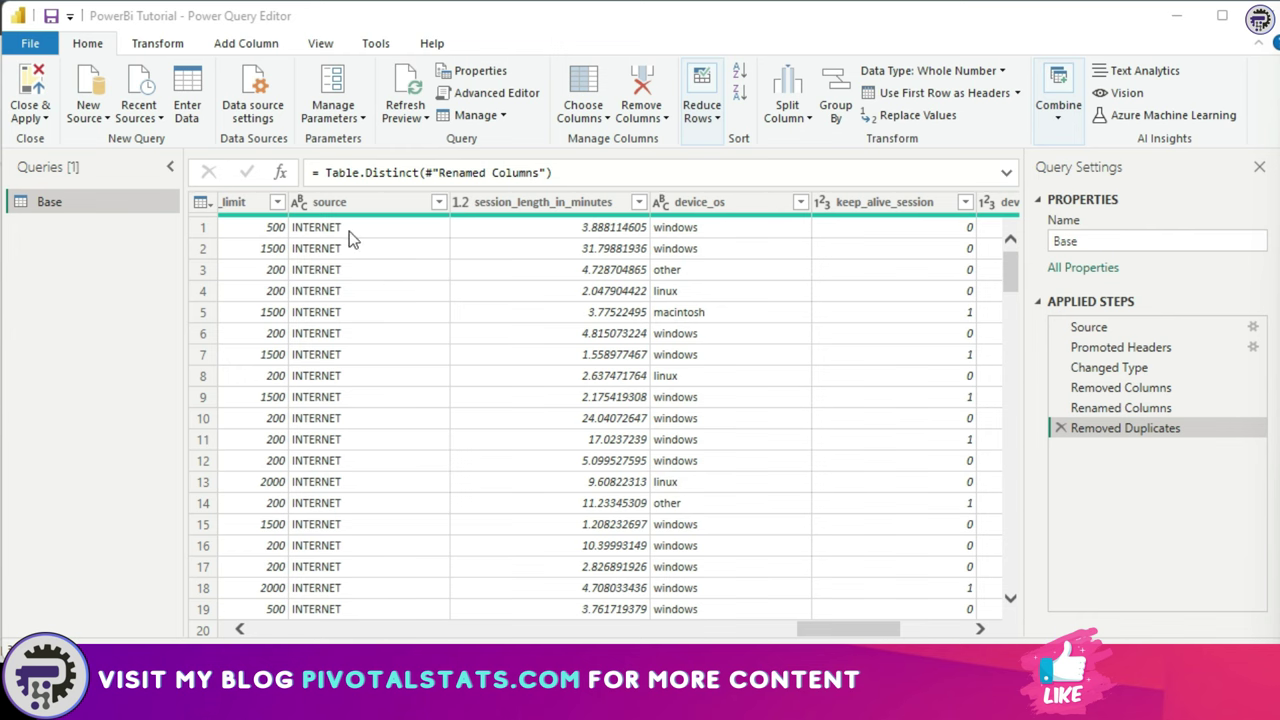
# Step: Merge the source and device_os columns with a custom underscore separator into a new column named "Merged Column"
pyautogui.click(355, 202)
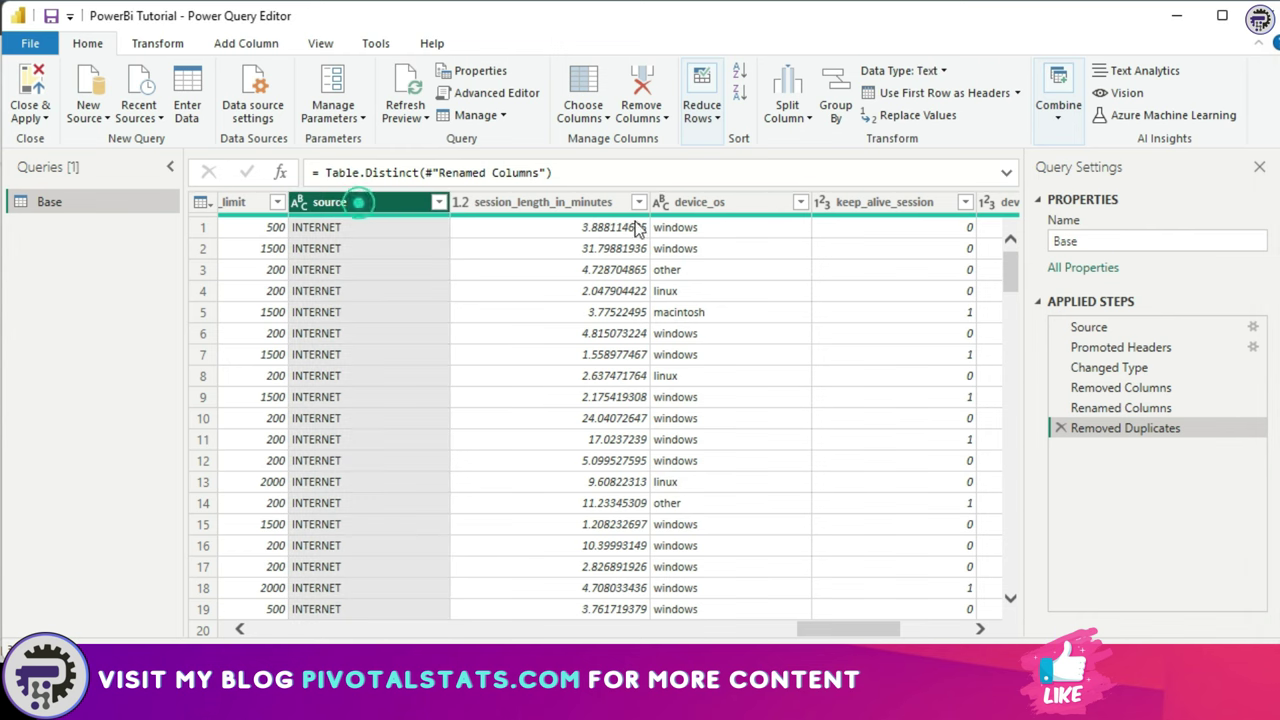
pyautogui.keyDown('ctrl'); pyautogui.click(703, 204); pyautogui.keyUp('ctrl')
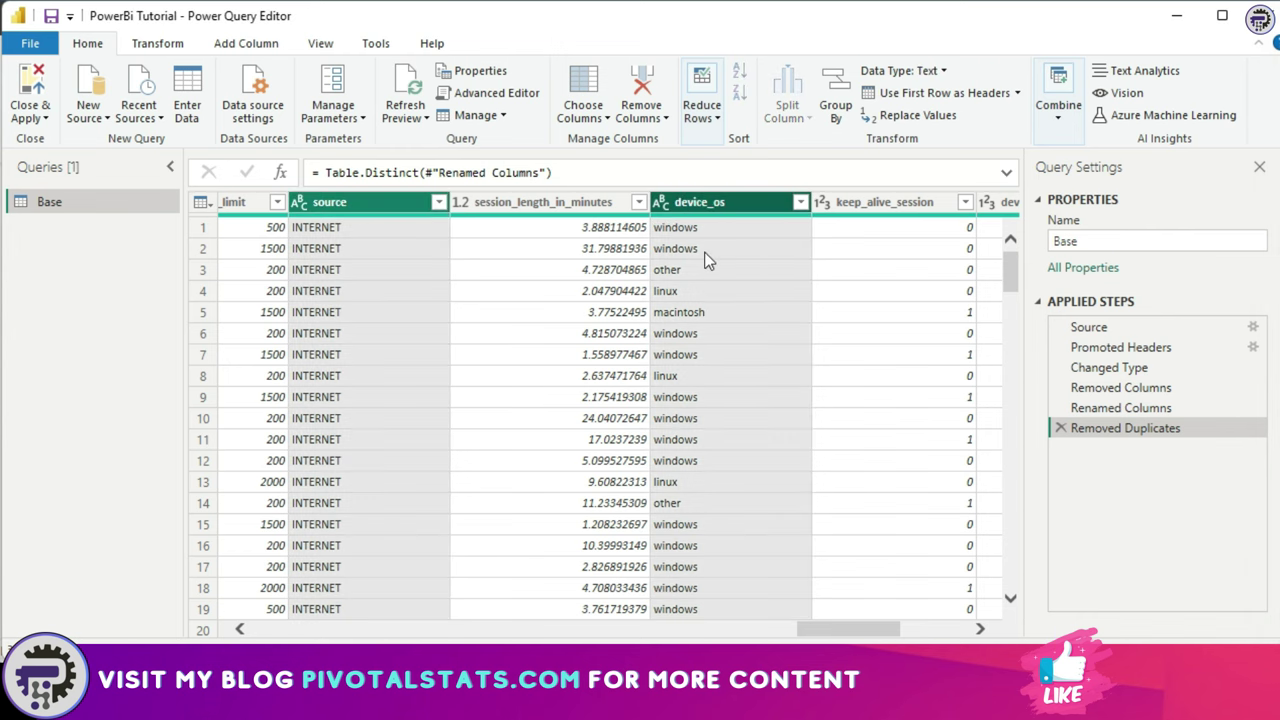
pyautogui.click(172, 45)
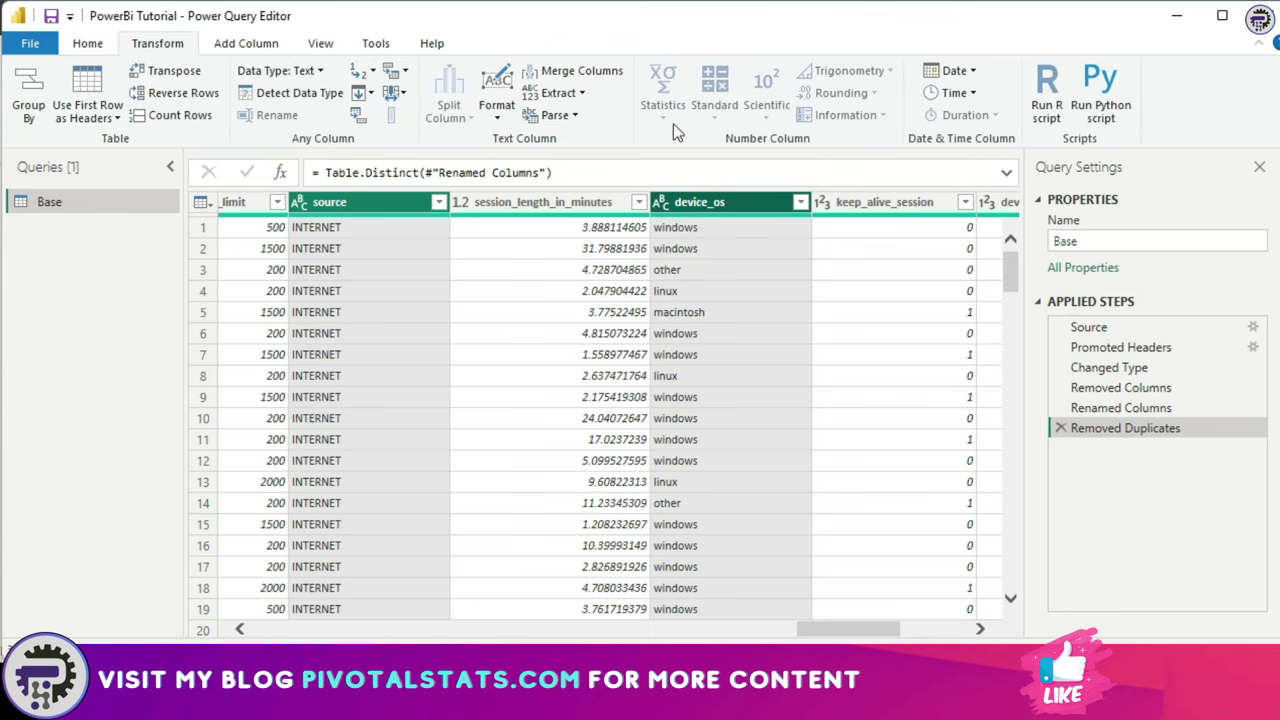
pyautogui.click(592, 75)
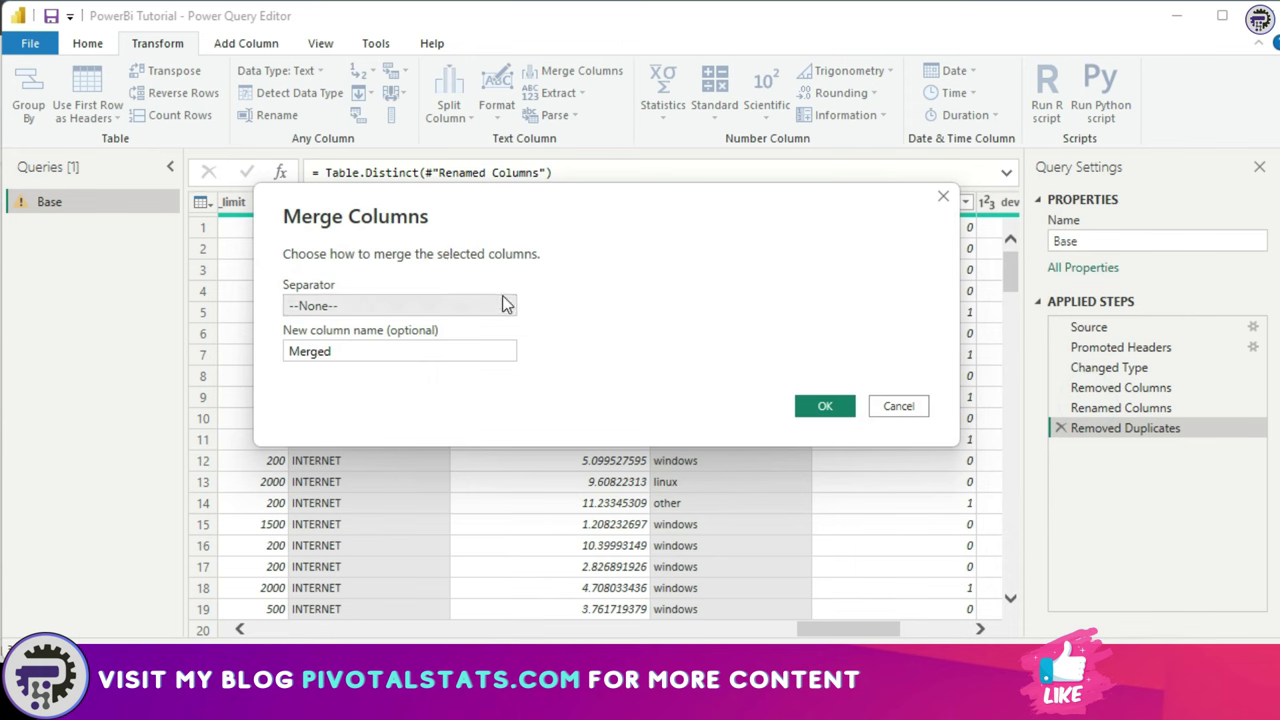
pyautogui.click(507, 309)
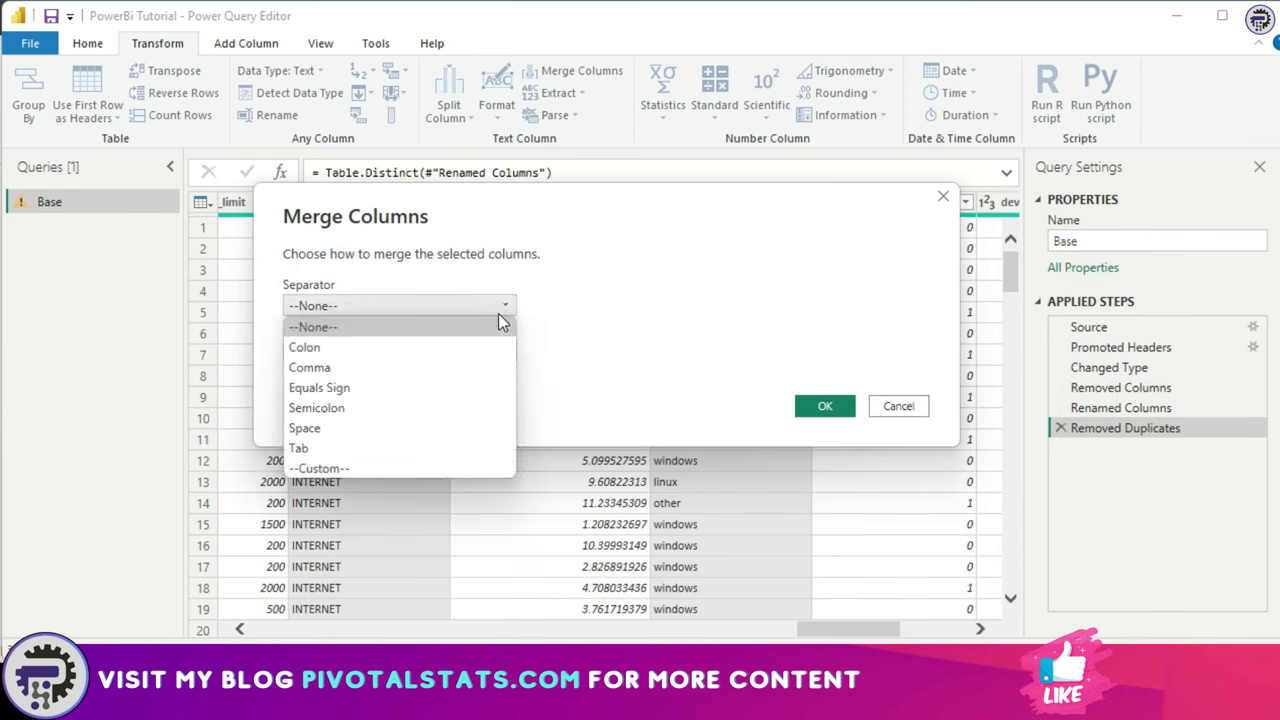
pyautogui.click(503, 309)
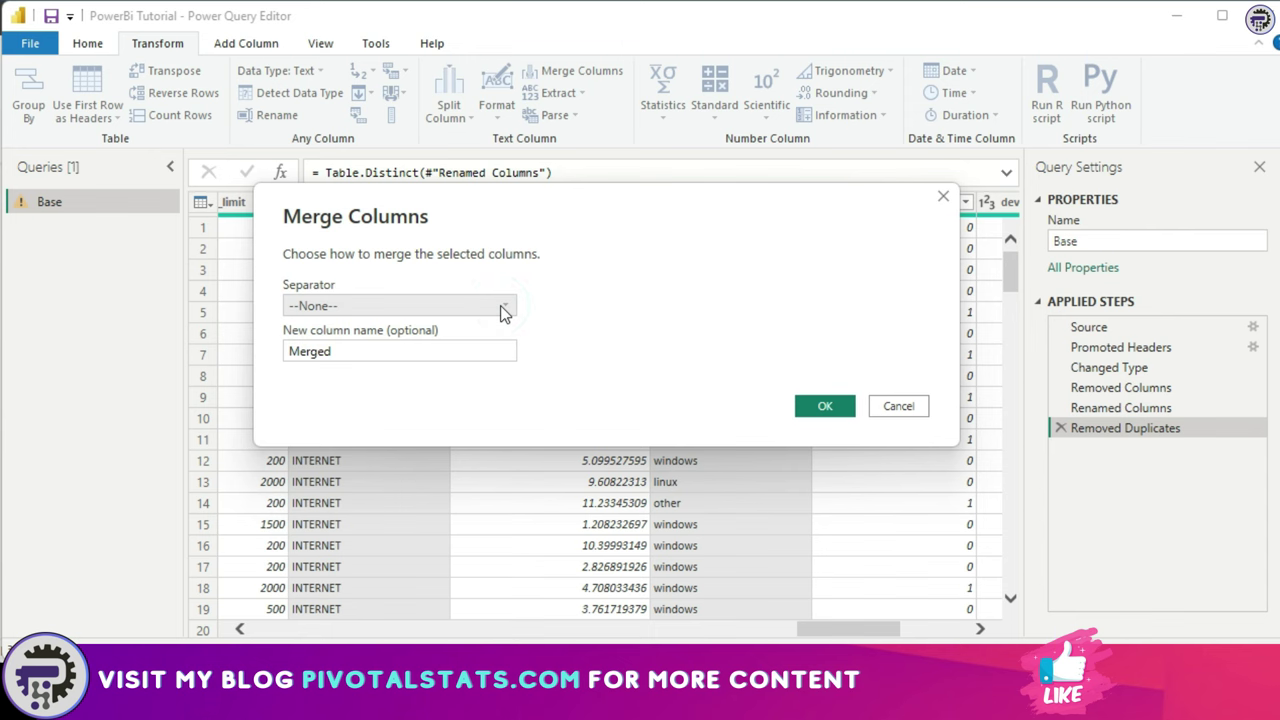
pyautogui.click(503, 309)
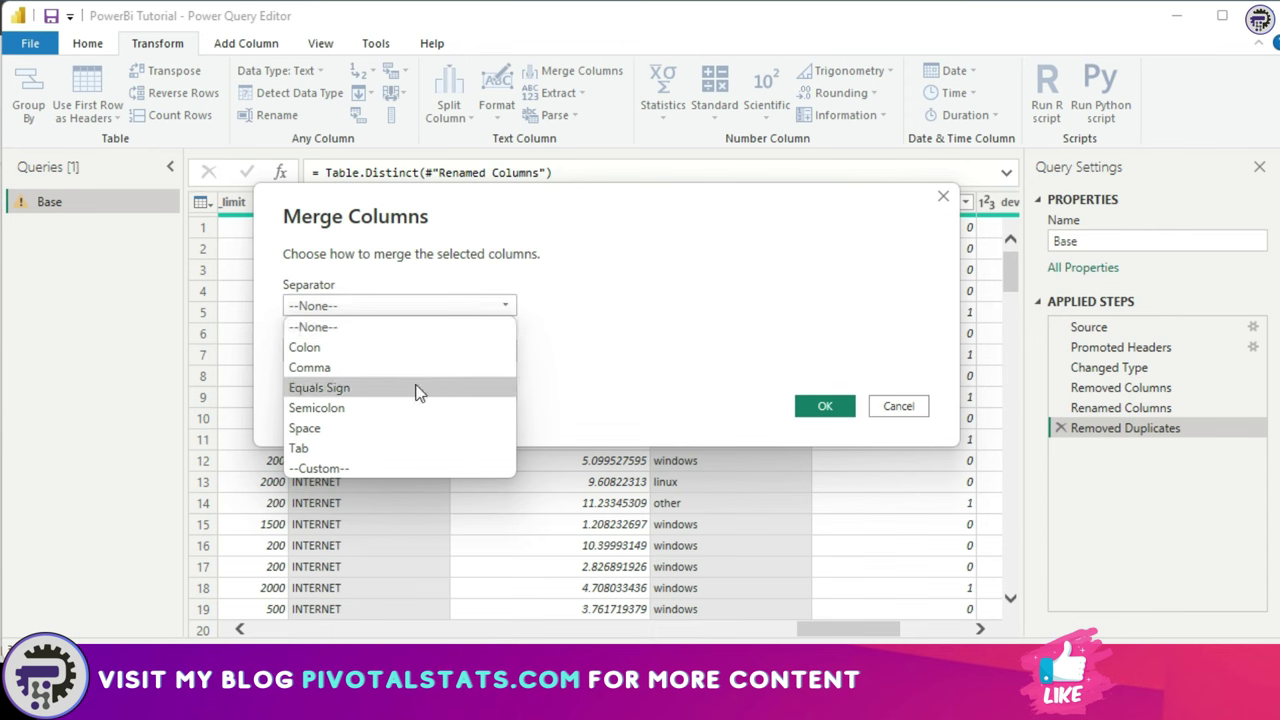
pyautogui.click(380, 469)
pyautogui.click(407, 333)
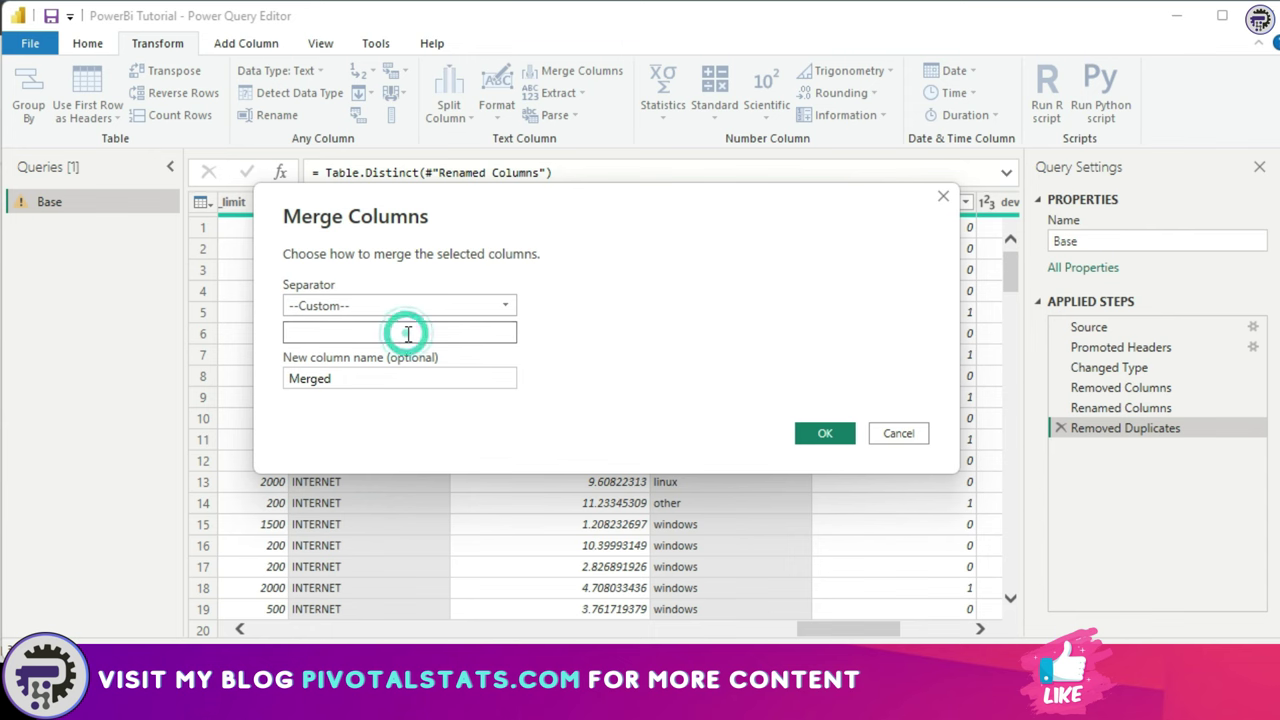
pyautogui.write('_')
pyautogui.click(371, 378)
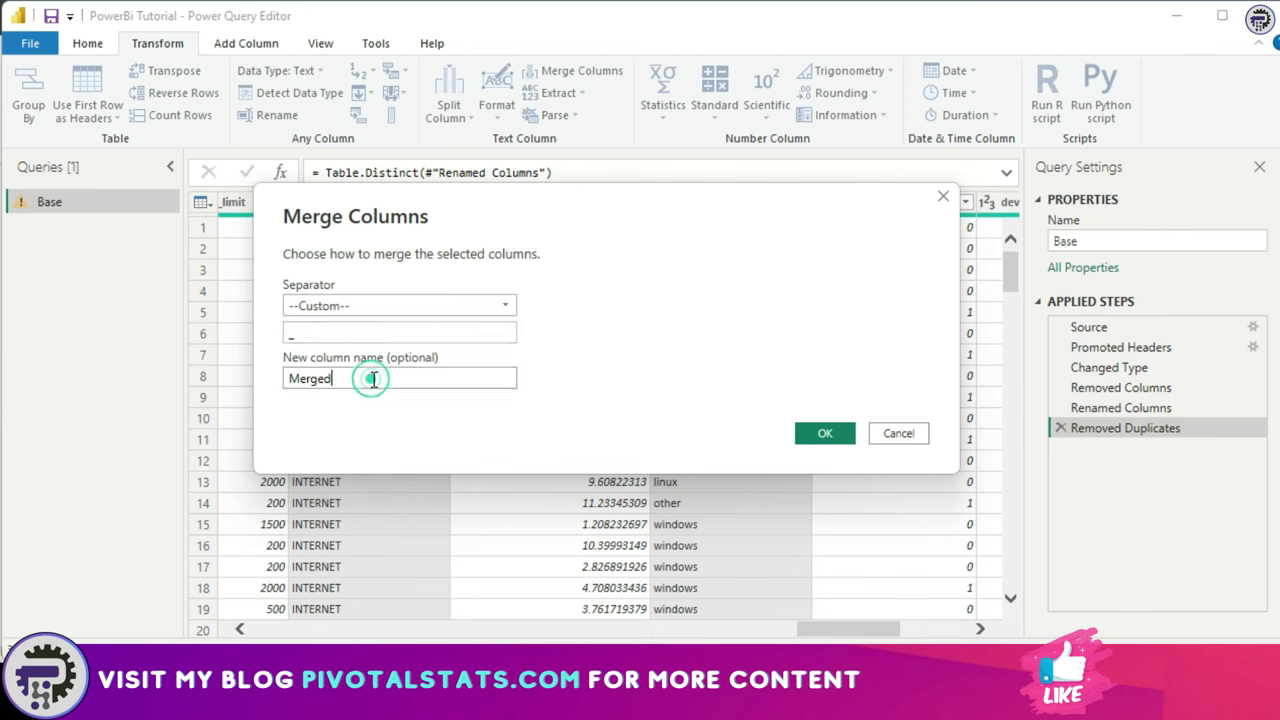
pyautogui.write('Column')
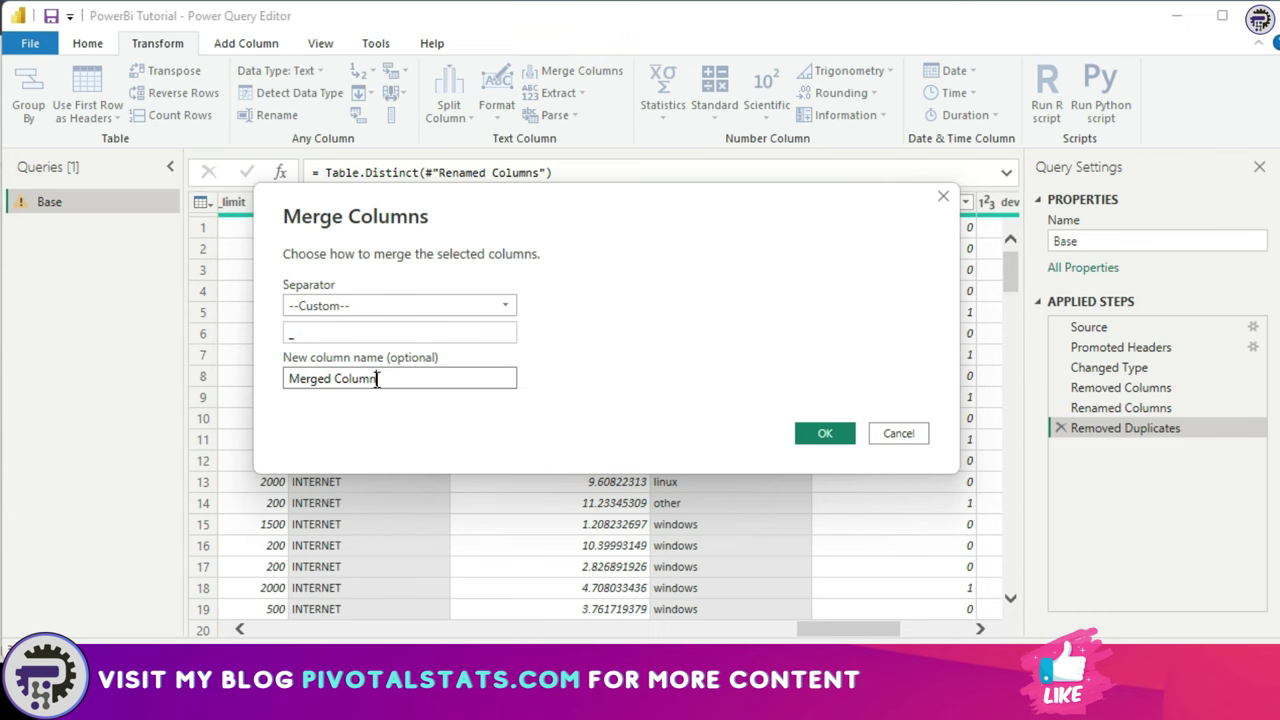
pyautogui.click(825, 433)
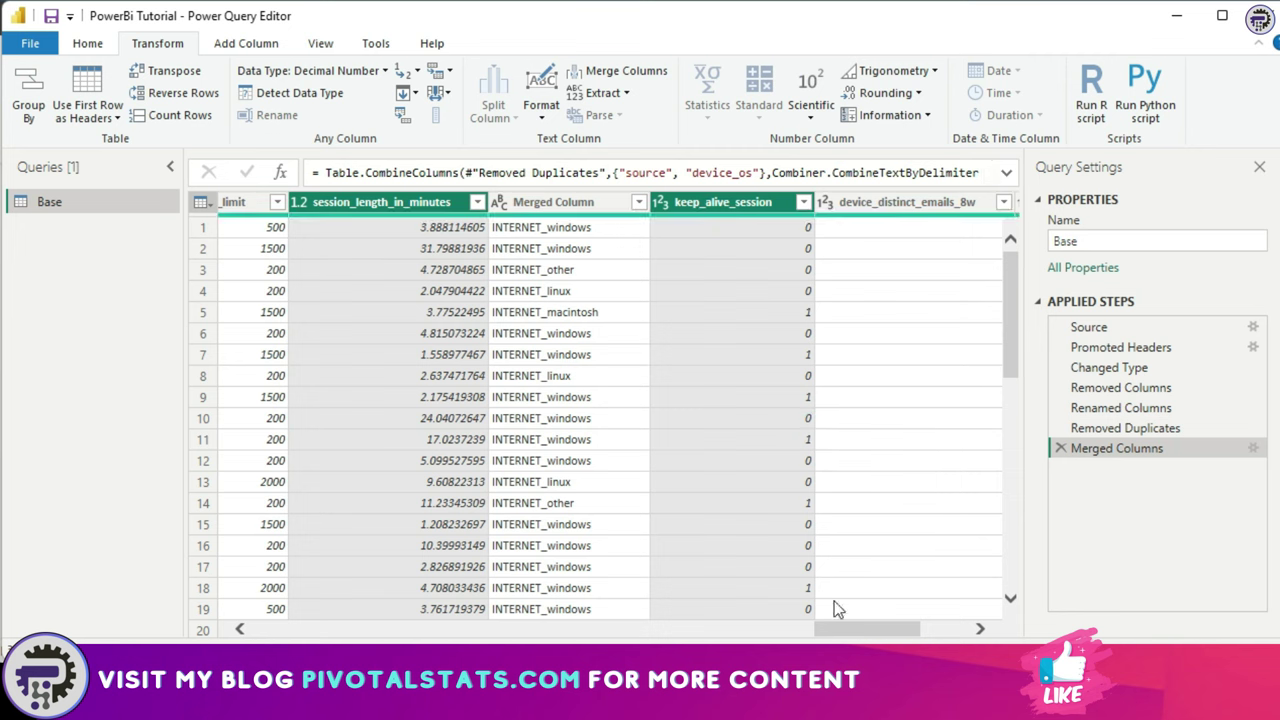
# Step: Split Merged Column by the custom underscore delimiter at each occurrence of the delimiter
pyautogui.moveTo(832, 630)
pyautogui.mouseDown()
pyautogui.moveTo(857, 630)
pyautogui.moveTo(810, 643)
pyautogui.moveTo(275, 639)
pyautogui.moveTo(846, 637)
pyautogui.mouseUp()
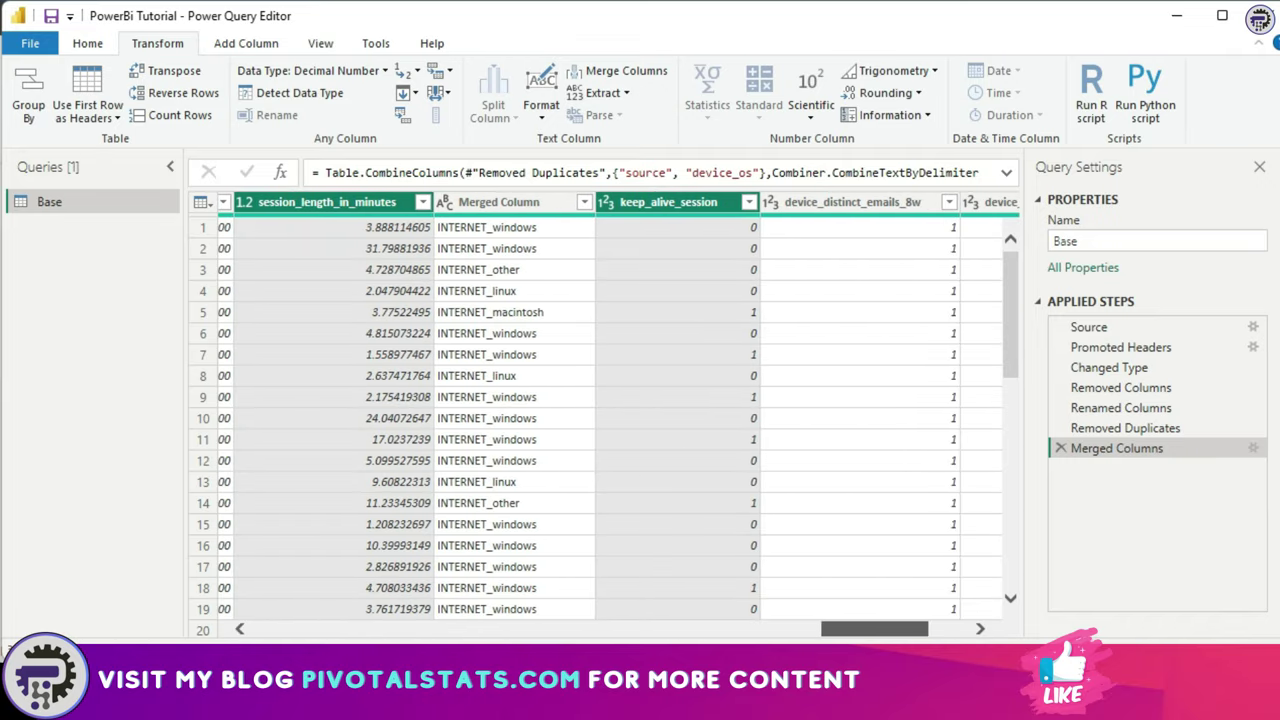
pyautogui.click(546, 204)
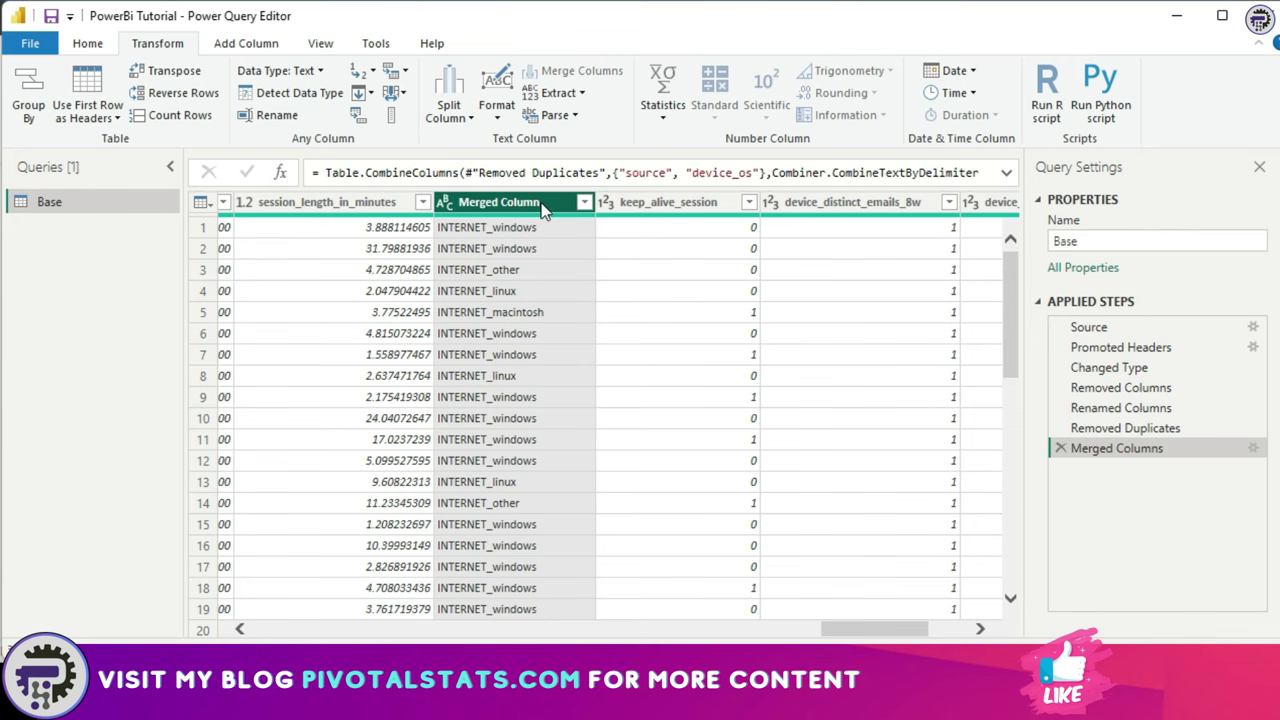
pyautogui.click(463, 119)
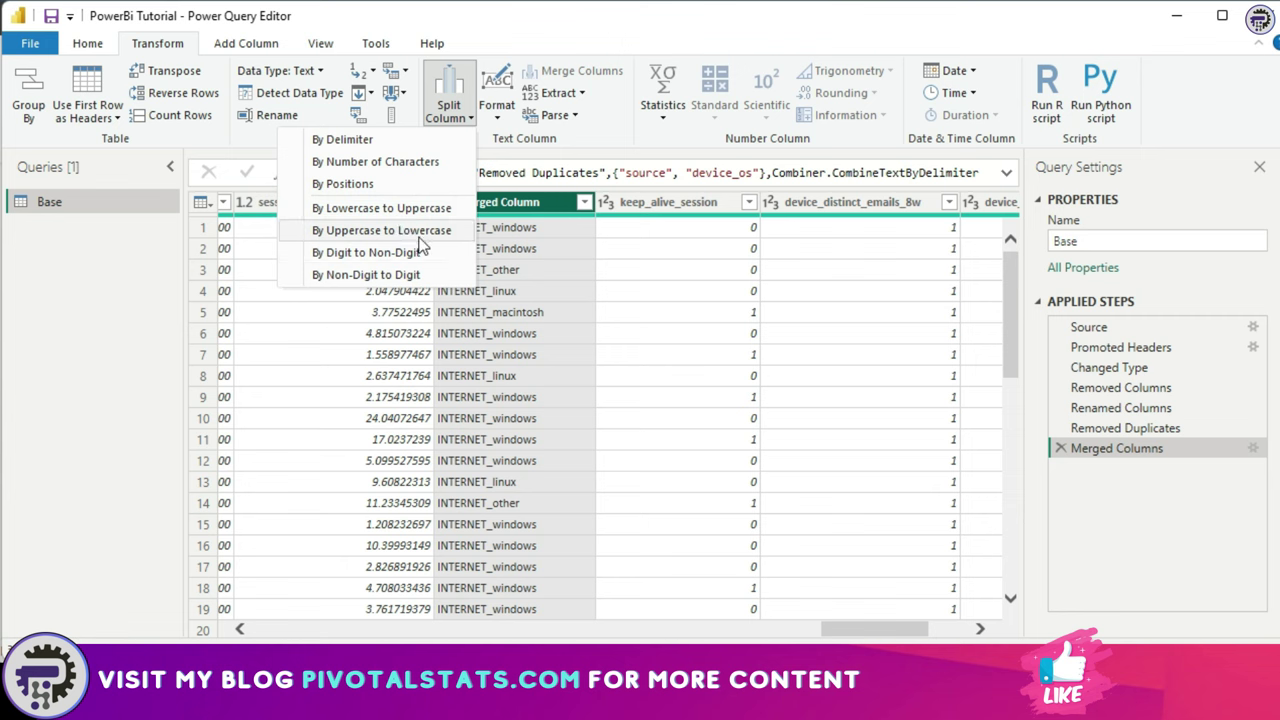
pyautogui.click(427, 142)
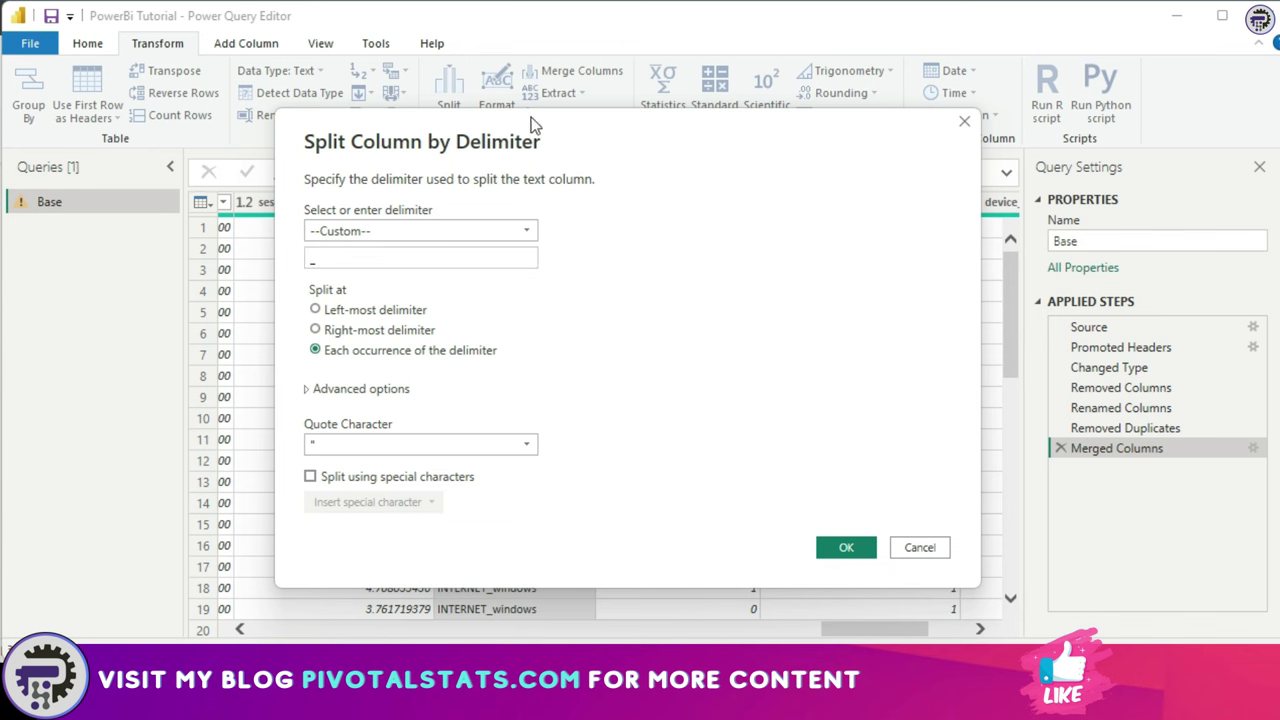
pyautogui.moveTo(516, 118); pyautogui.dragTo(545, 106)
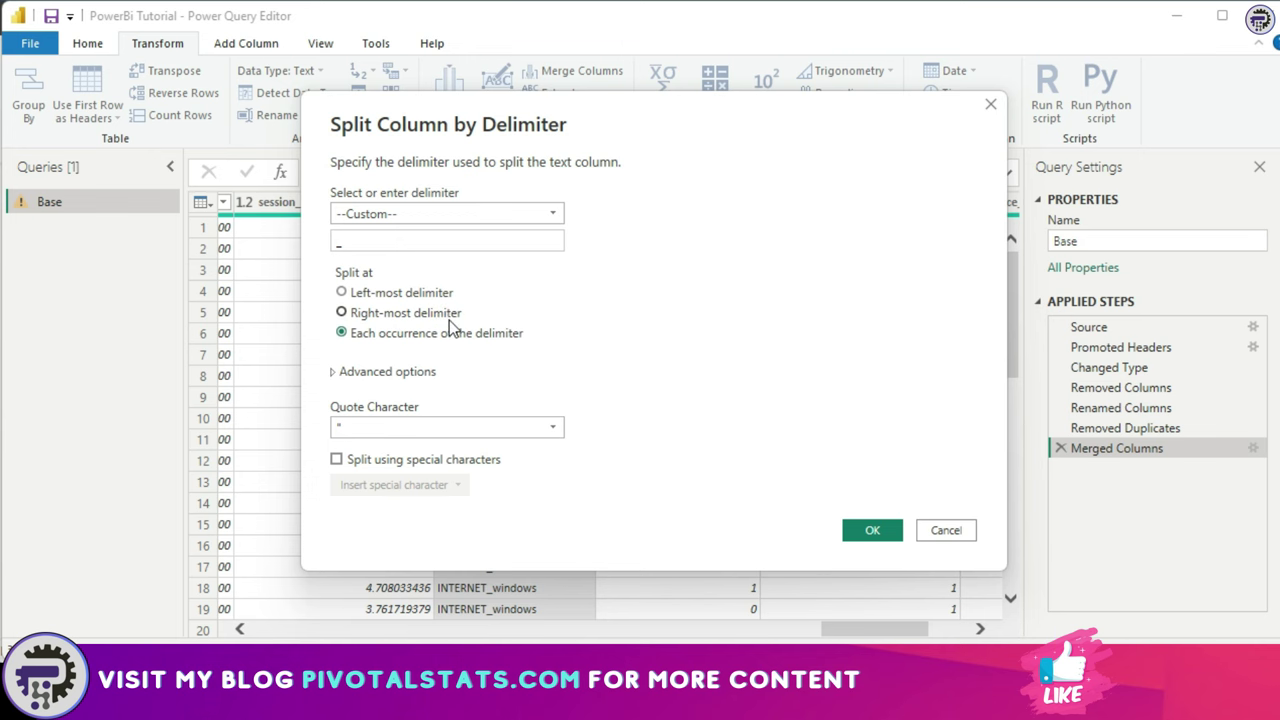
pyautogui.moveTo(683, 117); pyautogui.dragTo(985, 59)
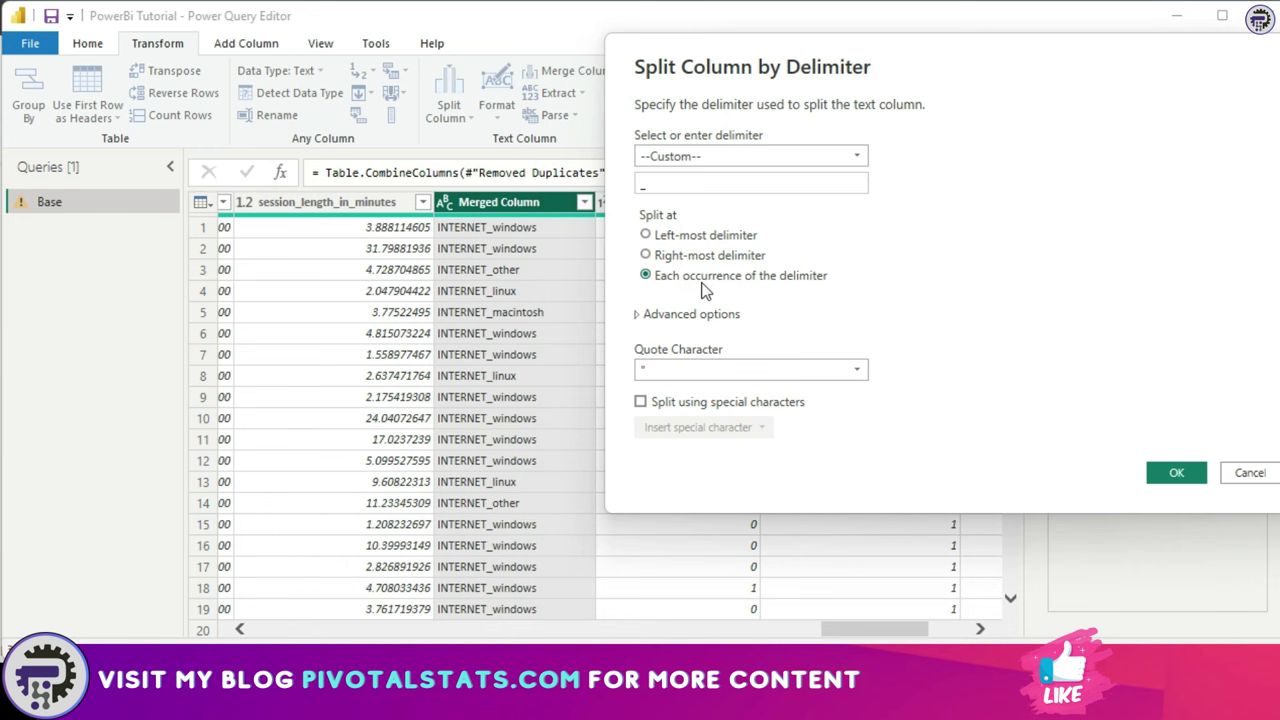
pyautogui.moveTo(880, 52)
pyautogui.mouseDown()
pyautogui.moveTo(655, 52)
pyautogui.moveTo(882, 153)
pyautogui.moveTo(759, 72)
pyautogui.moveTo(864, 42)
pyautogui.mouseUp()
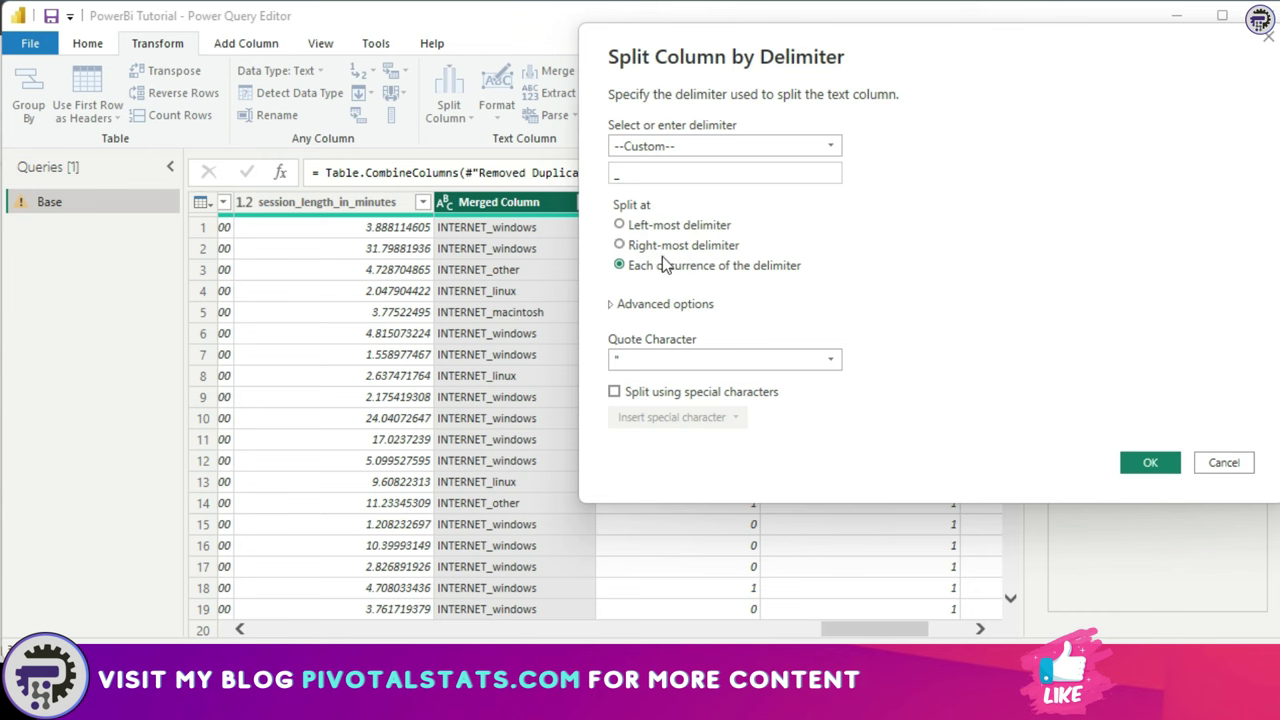
pyautogui.click(614, 309)
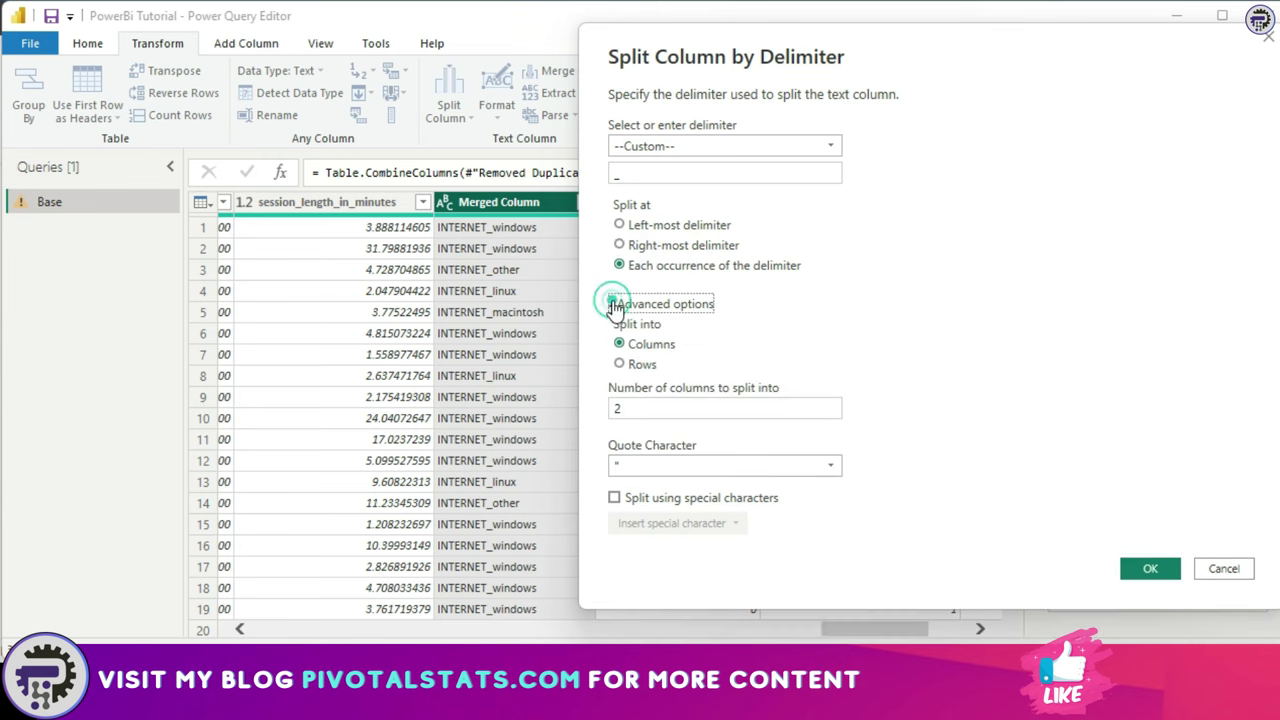
pyautogui.click(614, 309)
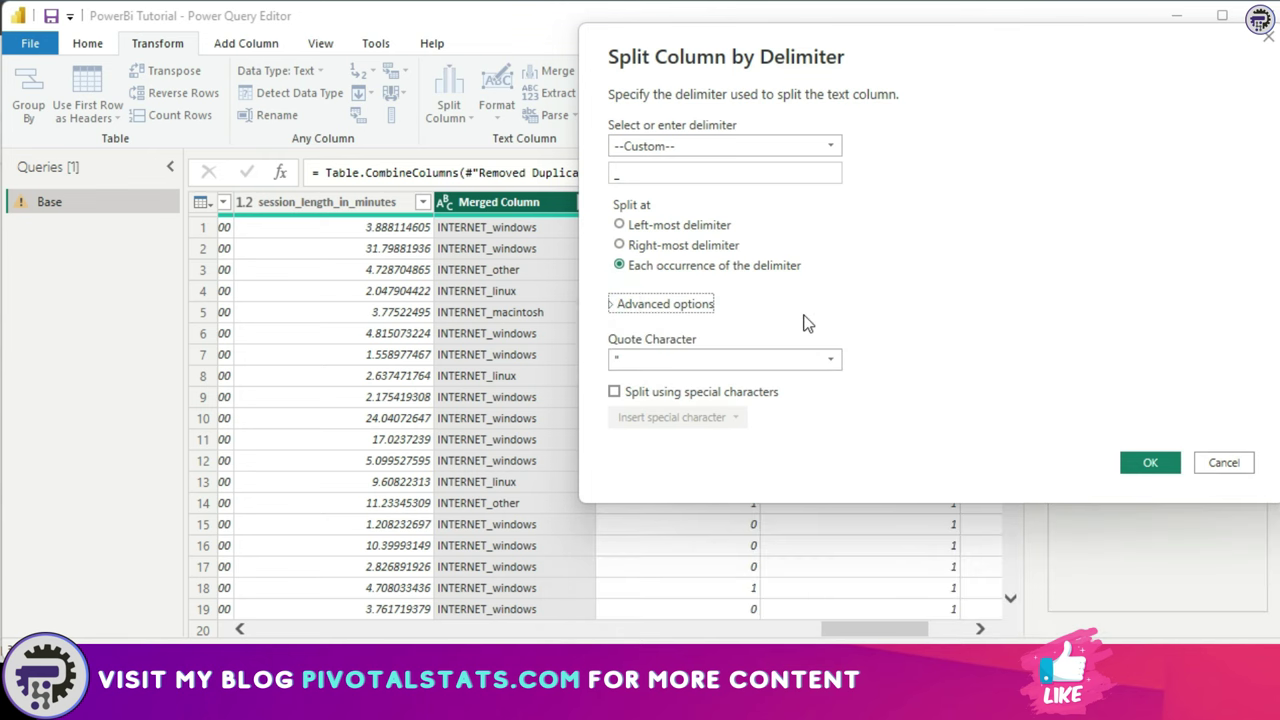
pyautogui.click(1010, 483)
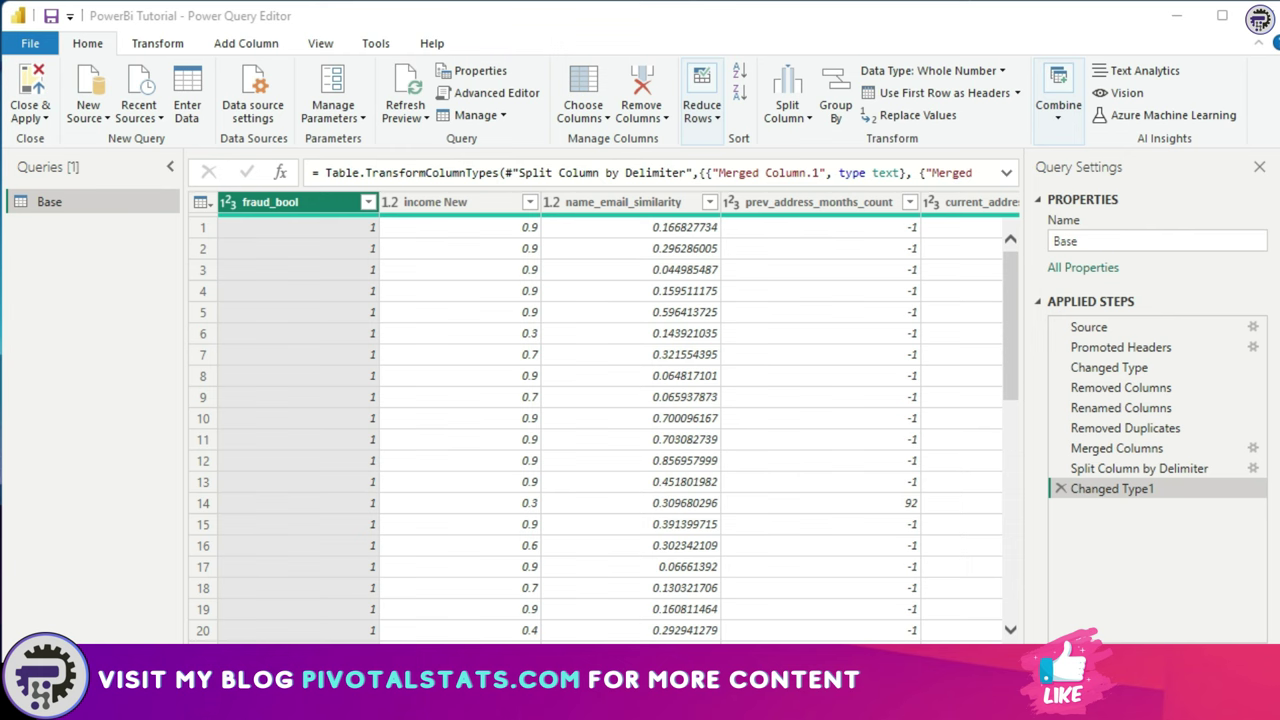
# Step: Replace null values with 0 in the intended_balcon_amount column and check the column's rows
pyautogui.hscroll(4, 619, 417)
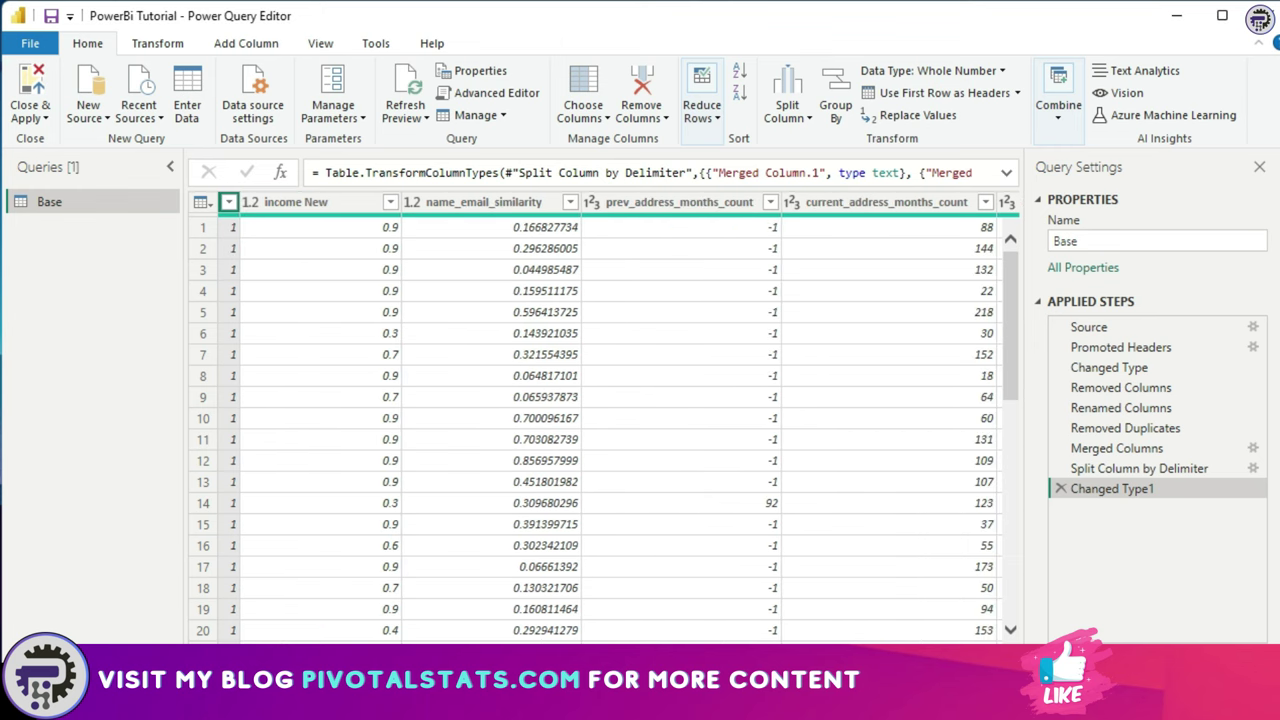
pyautogui.hscroll(6, 619, 417)
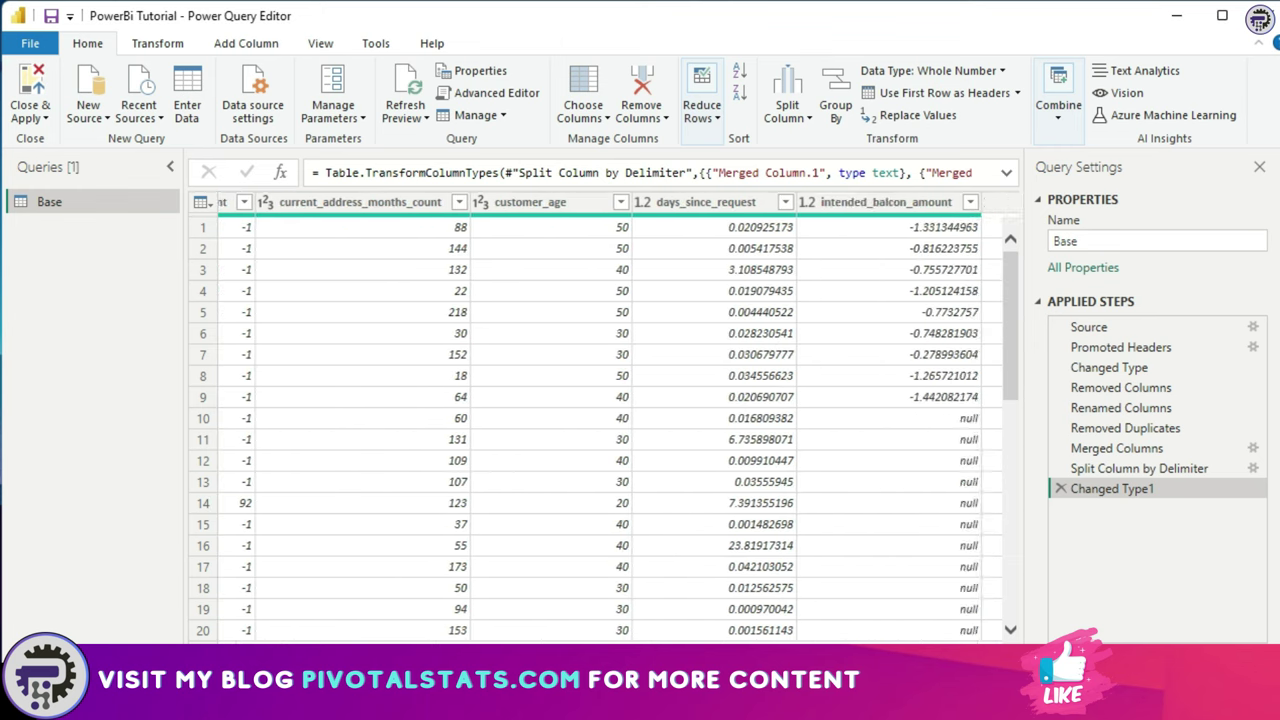
pyautogui.hscroll(3, 603, 417)
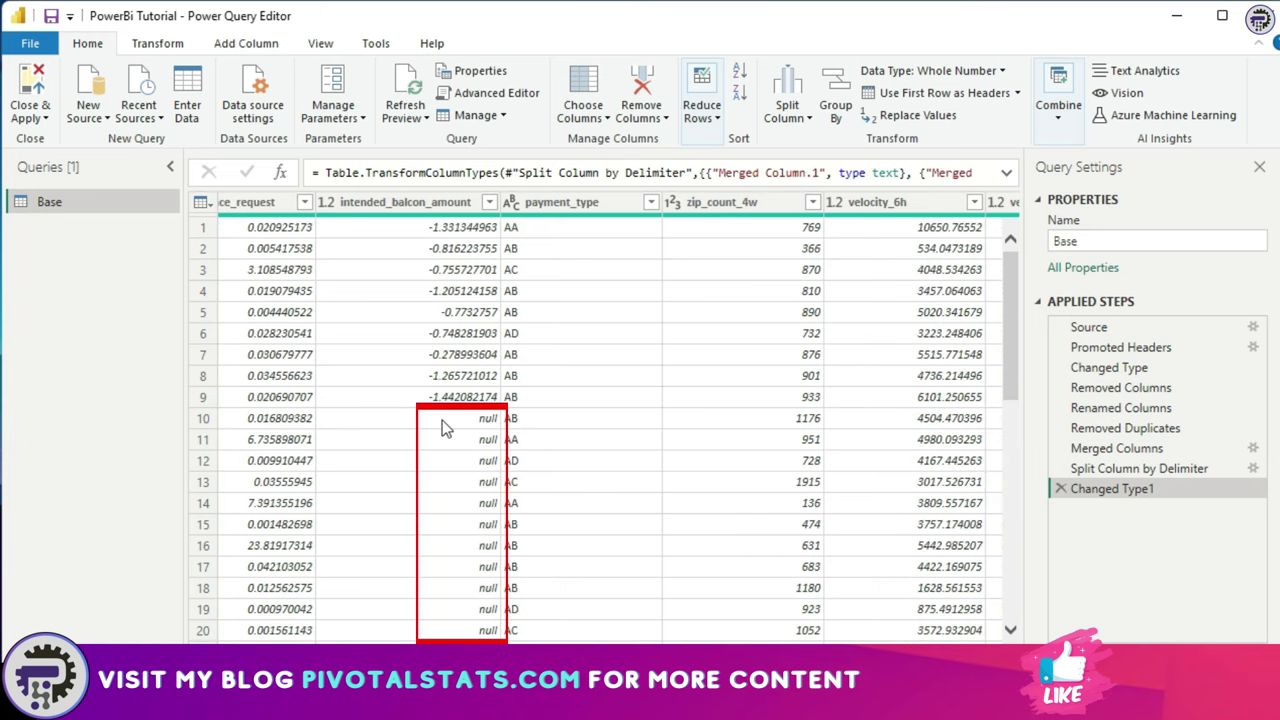
pyautogui.scroll(-2, 444, 423)
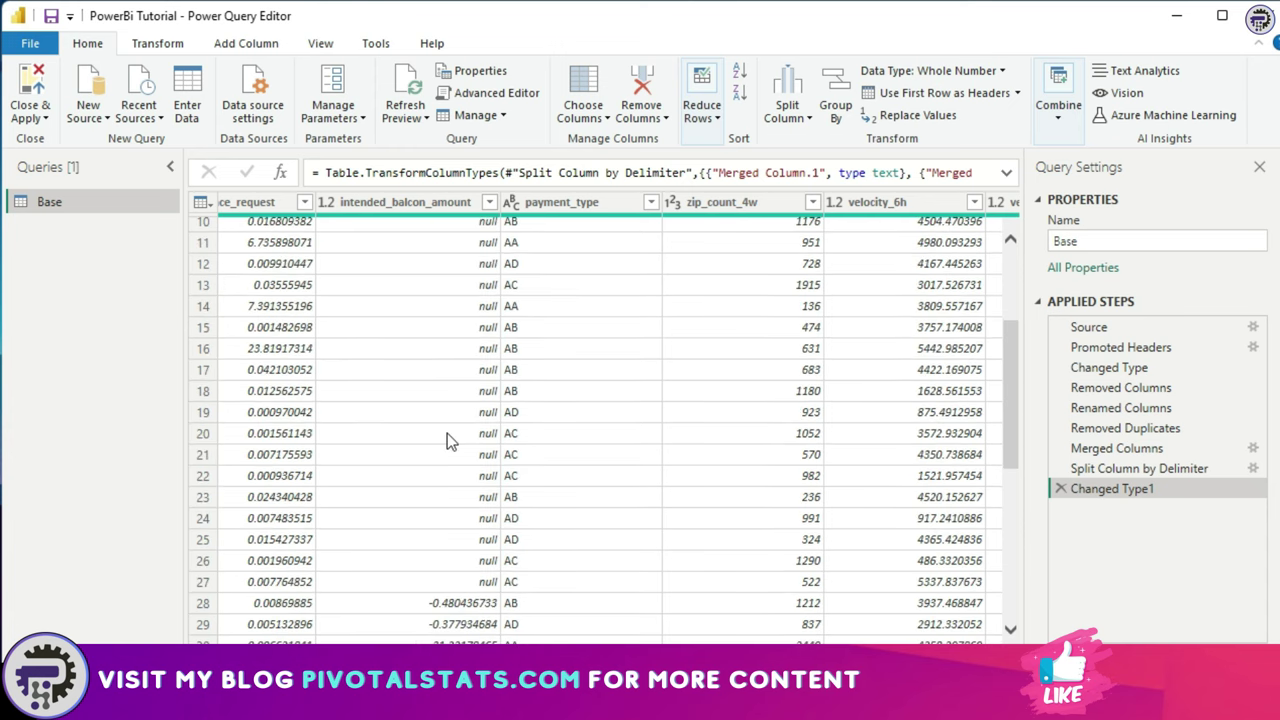
pyautogui.click(435, 205)
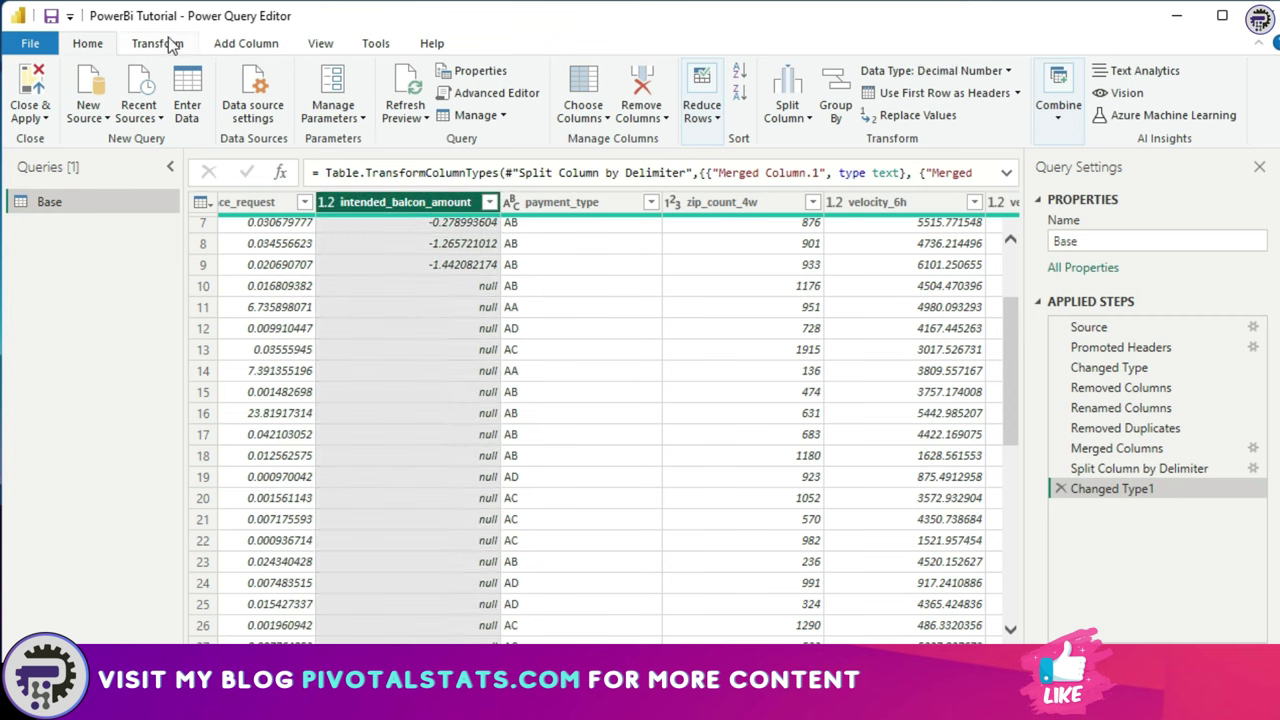
pyautogui.click(160, 42)
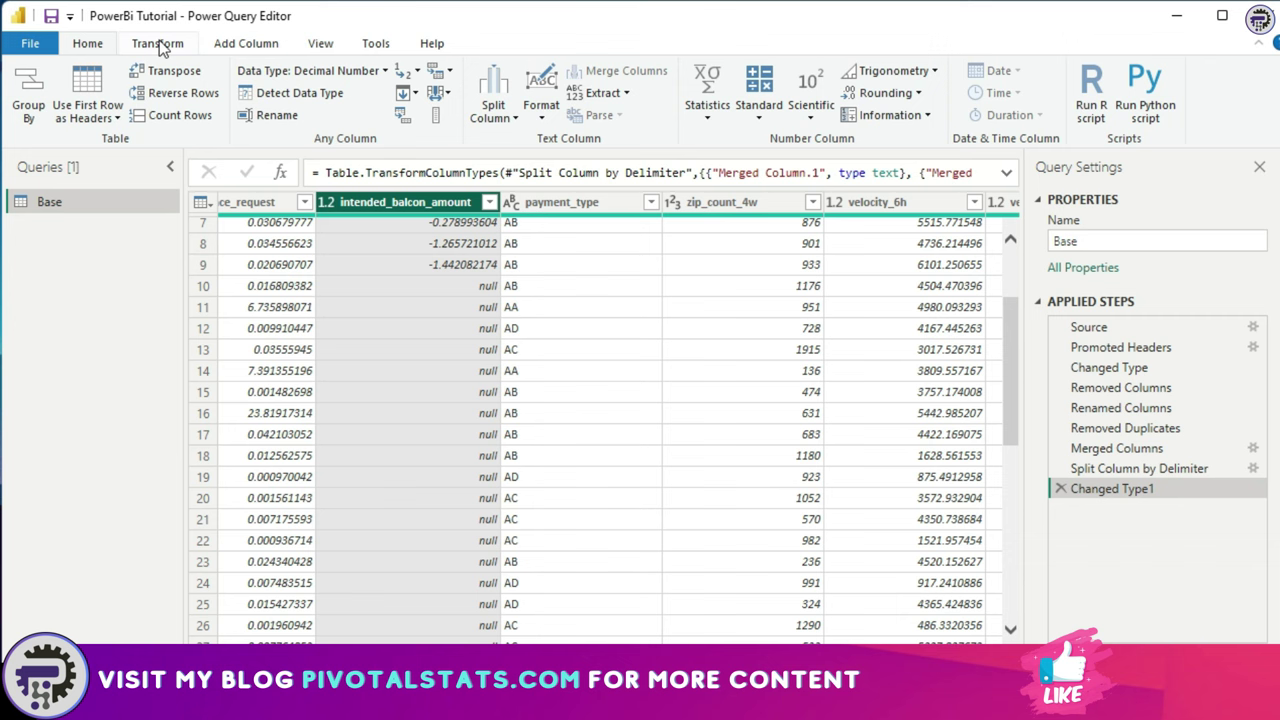
pyautogui.click(415, 71)
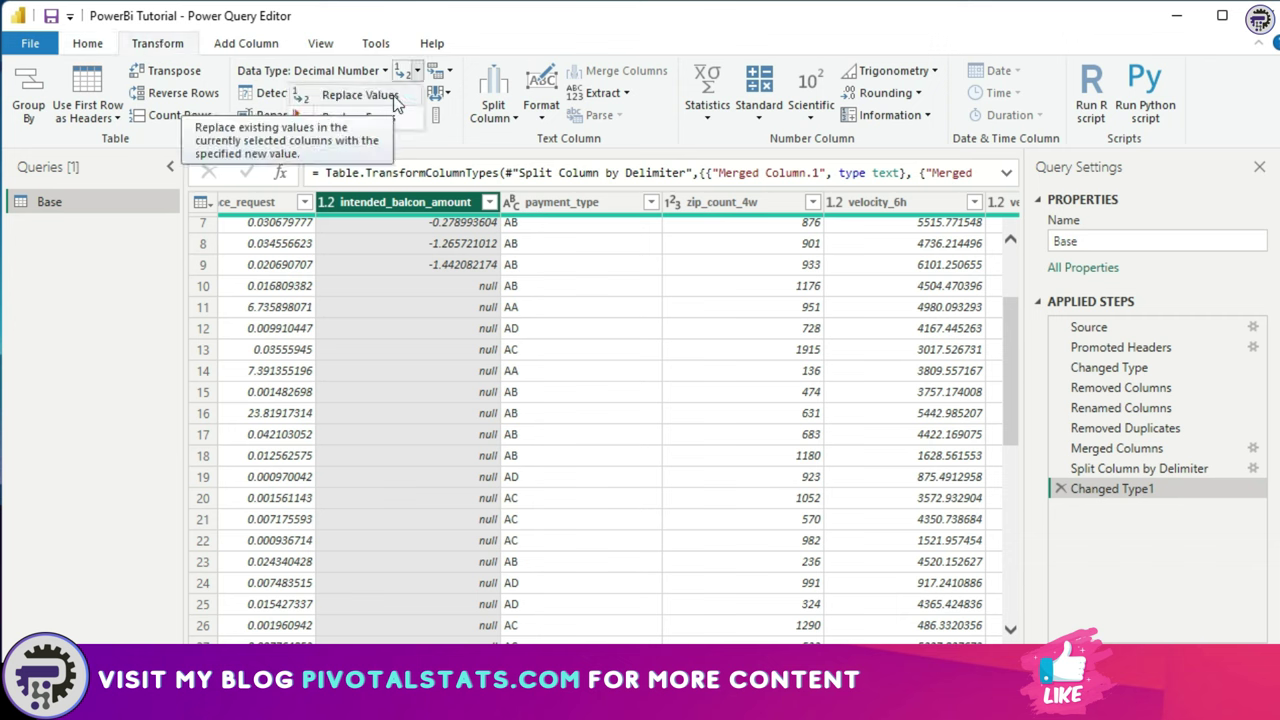
pyautogui.rightClick(449, 210)
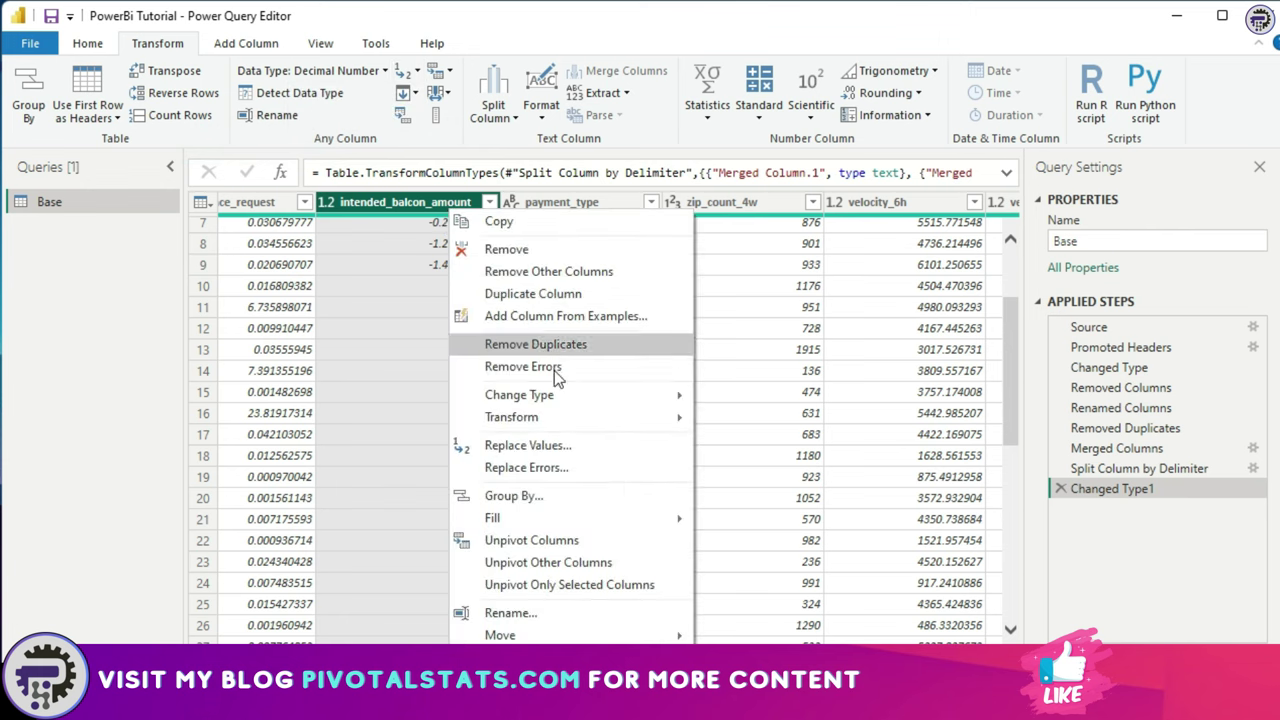
pyautogui.click(560, 453)
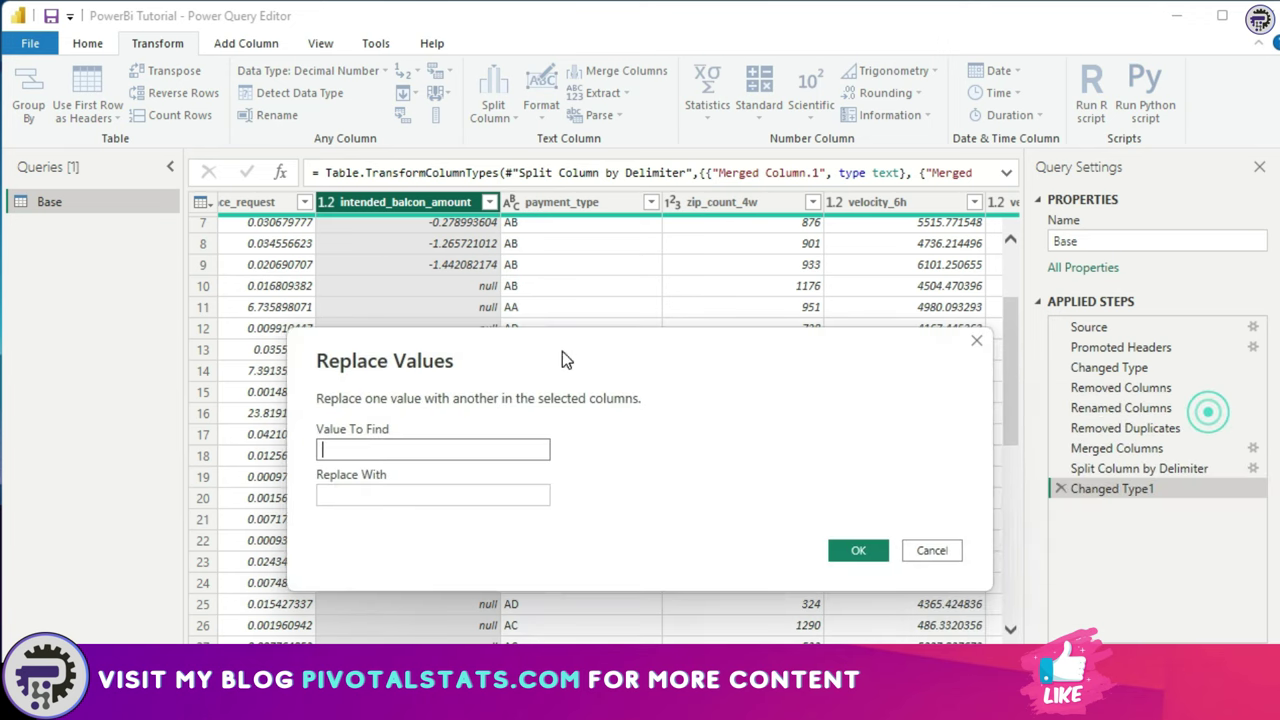
pyautogui.click(453, 452)
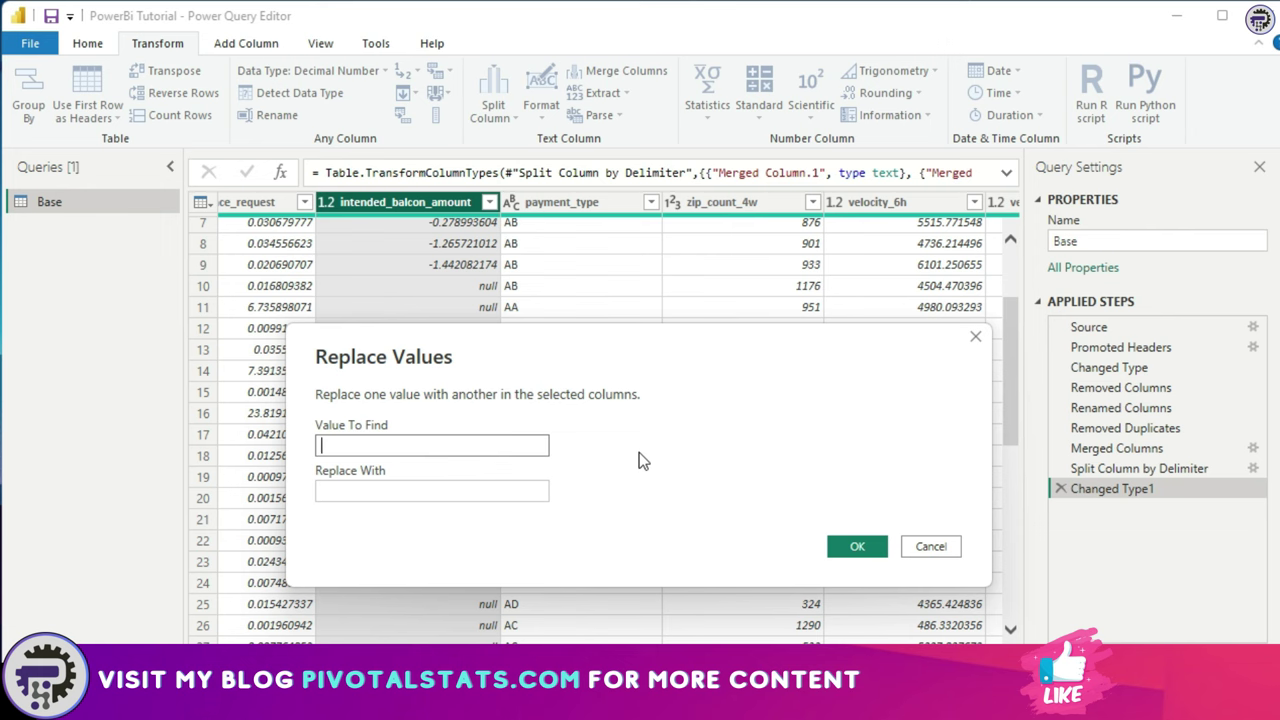
pyautogui.write('null')
pyautogui.click(517, 487)
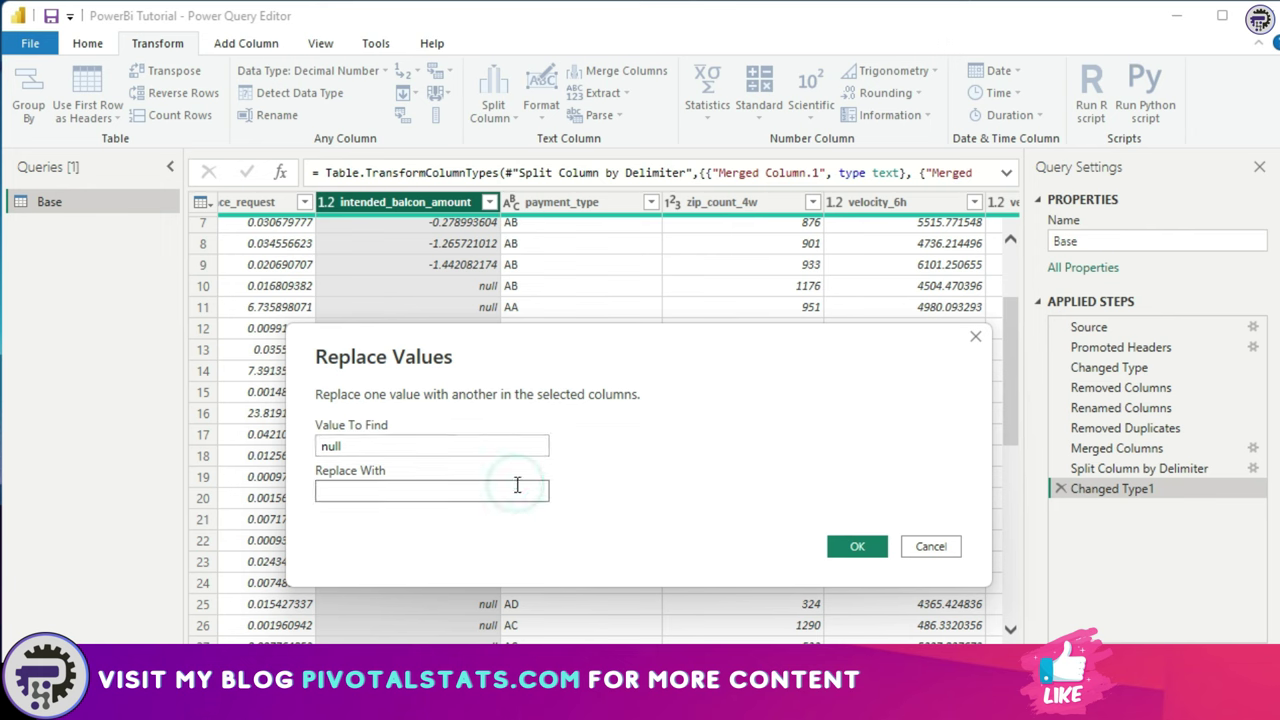
pyautogui.write('0')
pyautogui.click(845, 548)
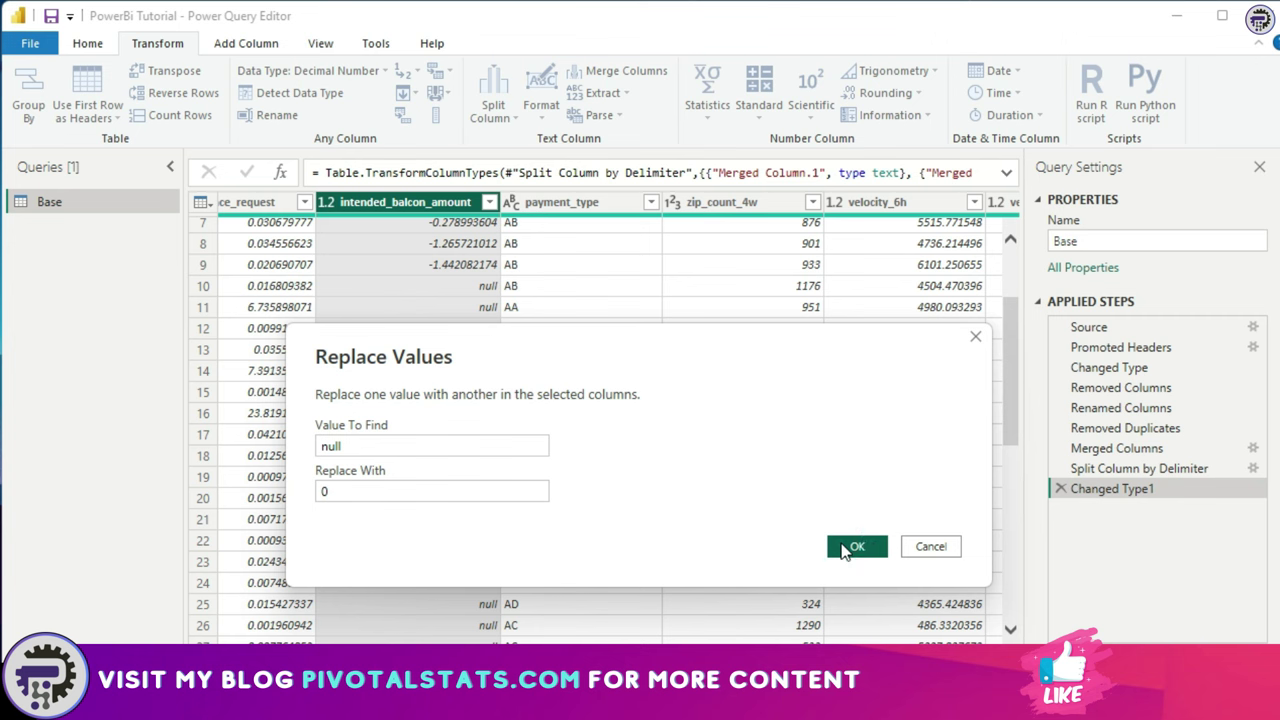
pyautogui.scroll(-2, 455, 450)
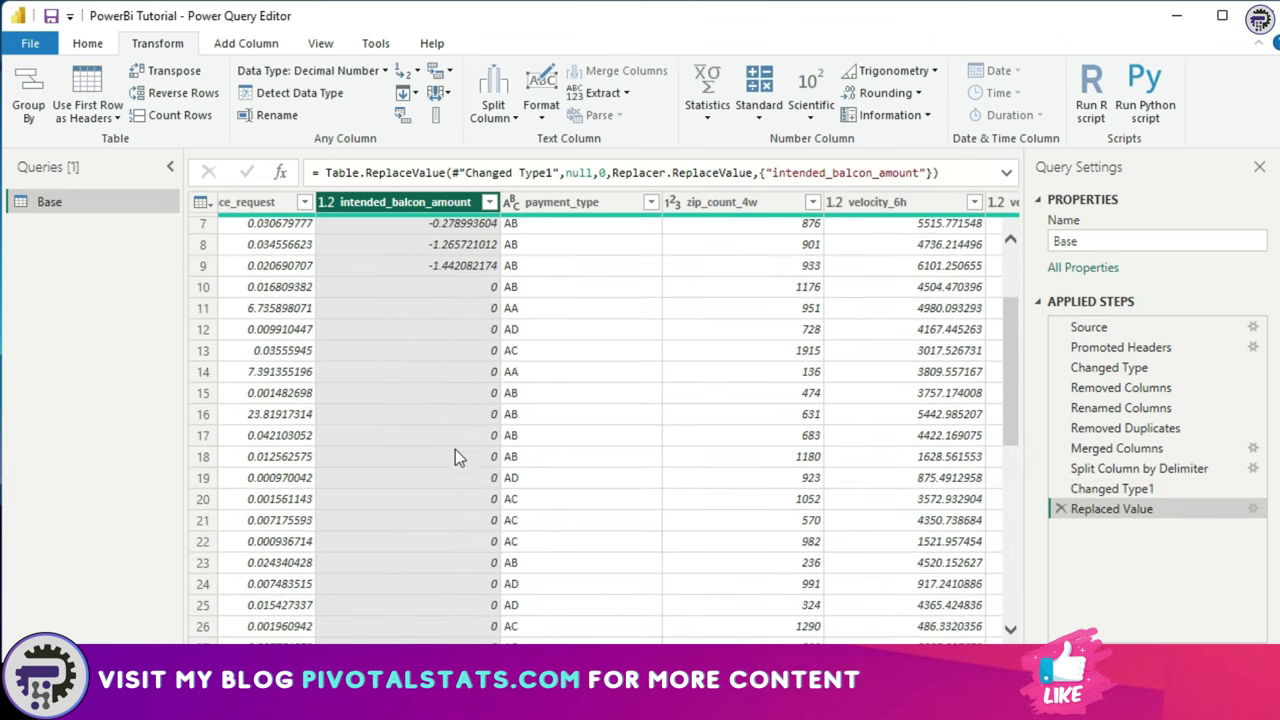
pyautogui.scroll(-4, 465, 560)
pyautogui.scroll(6, 456, 480)
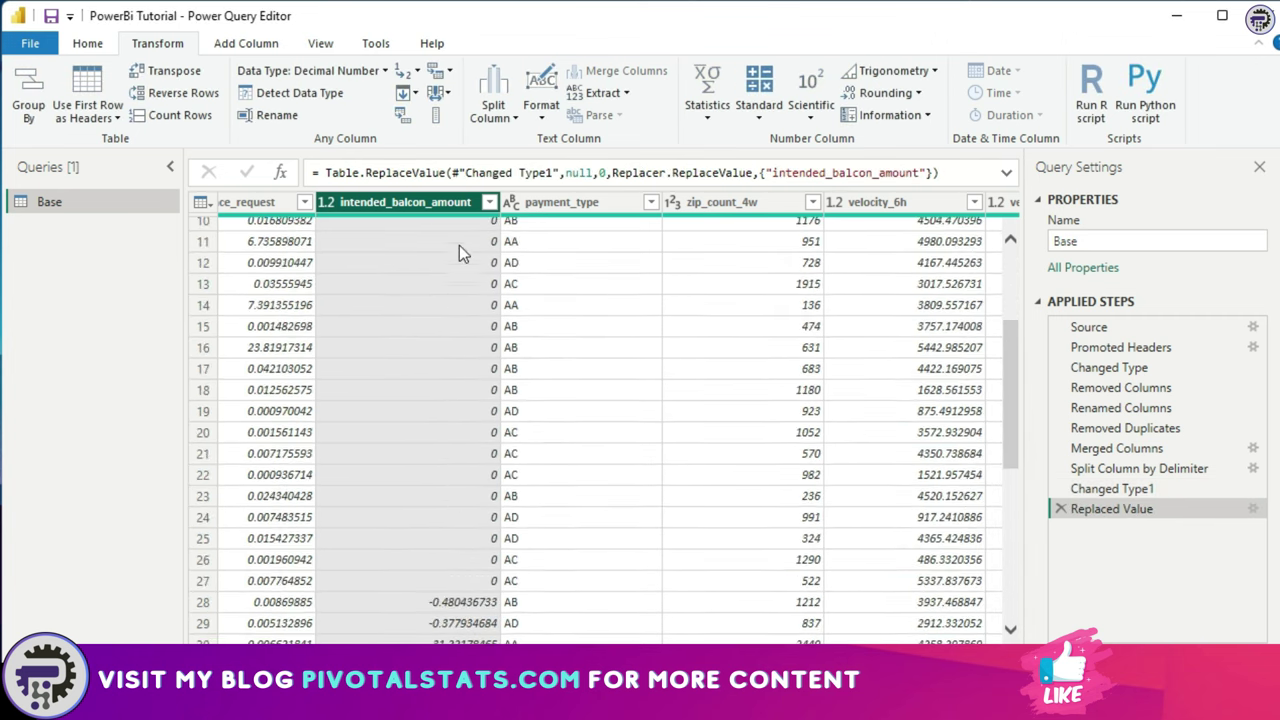
# Step: Check the rows of the intended_balcon_amount column and view the data type options for payment_type
pyautogui.scroll(-6, 465, 385)
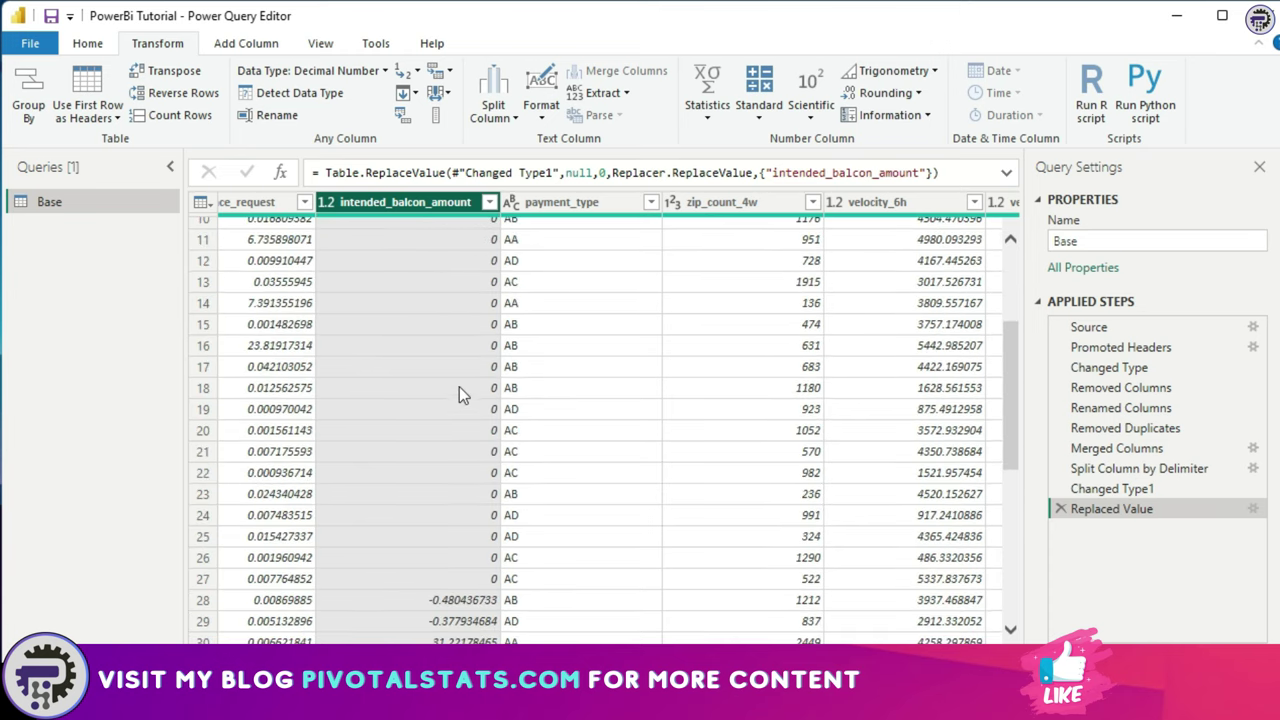
pyautogui.scroll(4, 457, 399)
pyautogui.scroll(4, 455, 398)
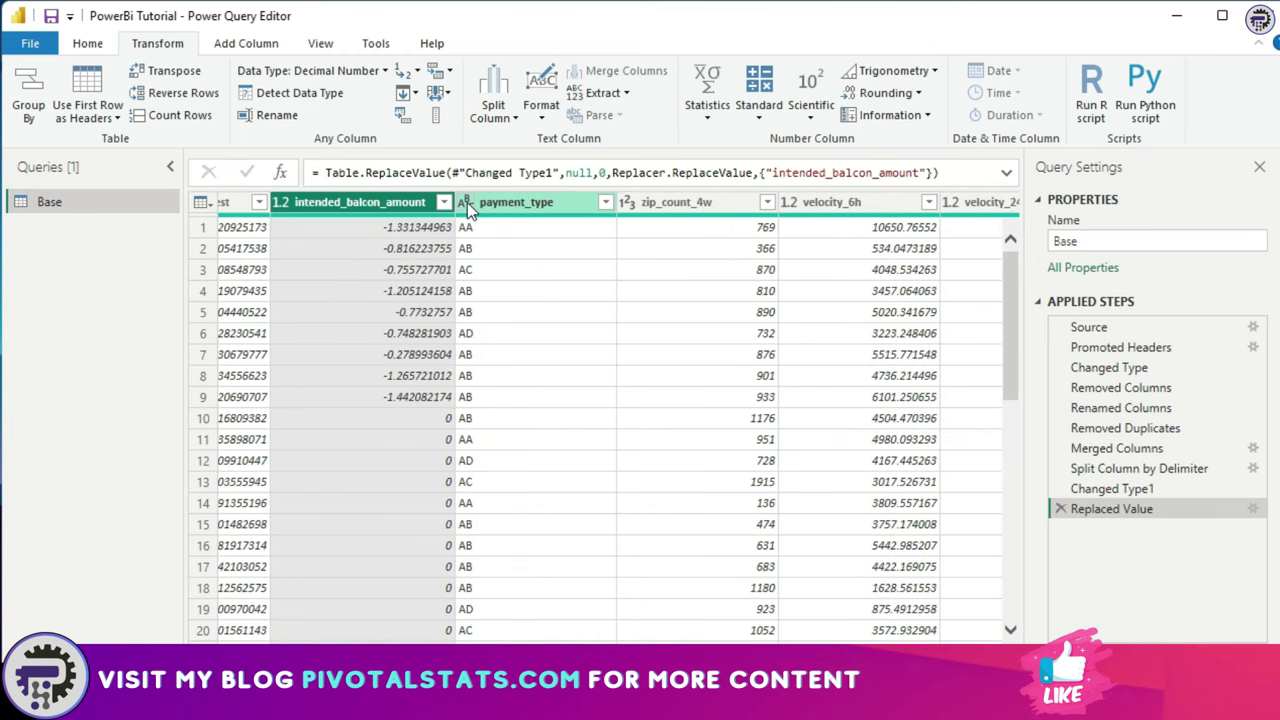
pyautogui.click(466, 202)
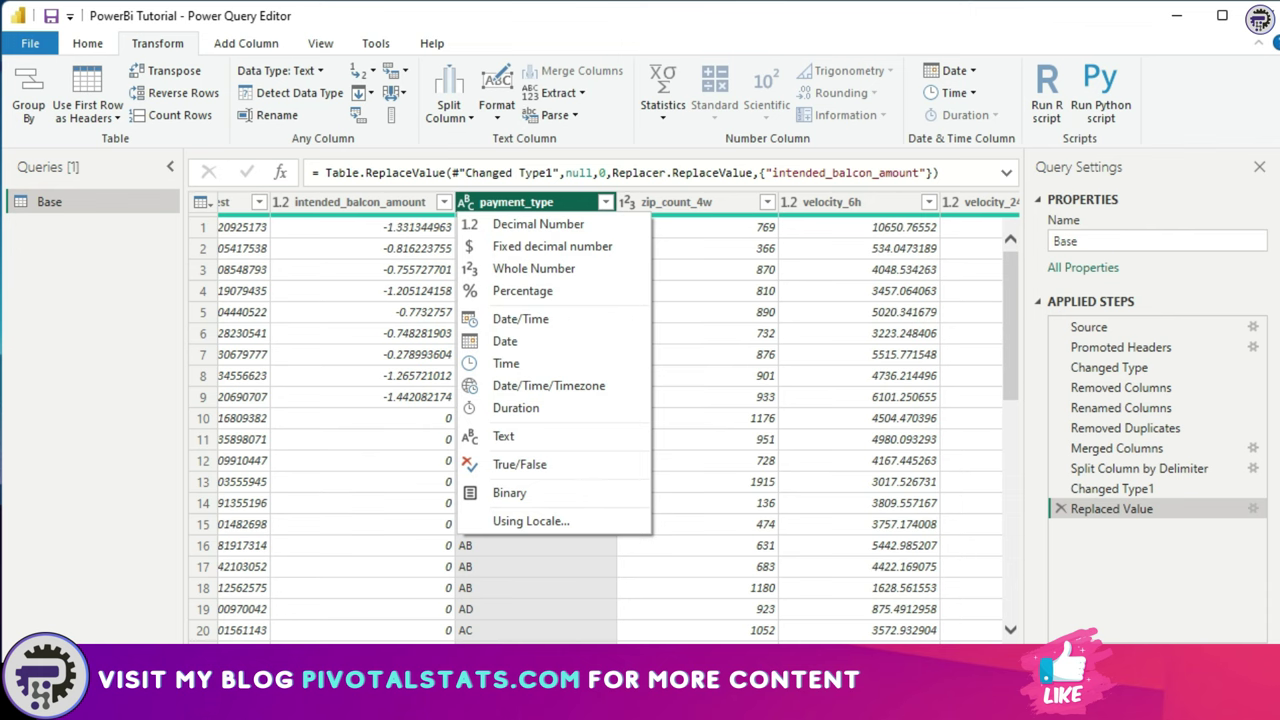
pyautogui.click(466, 202)
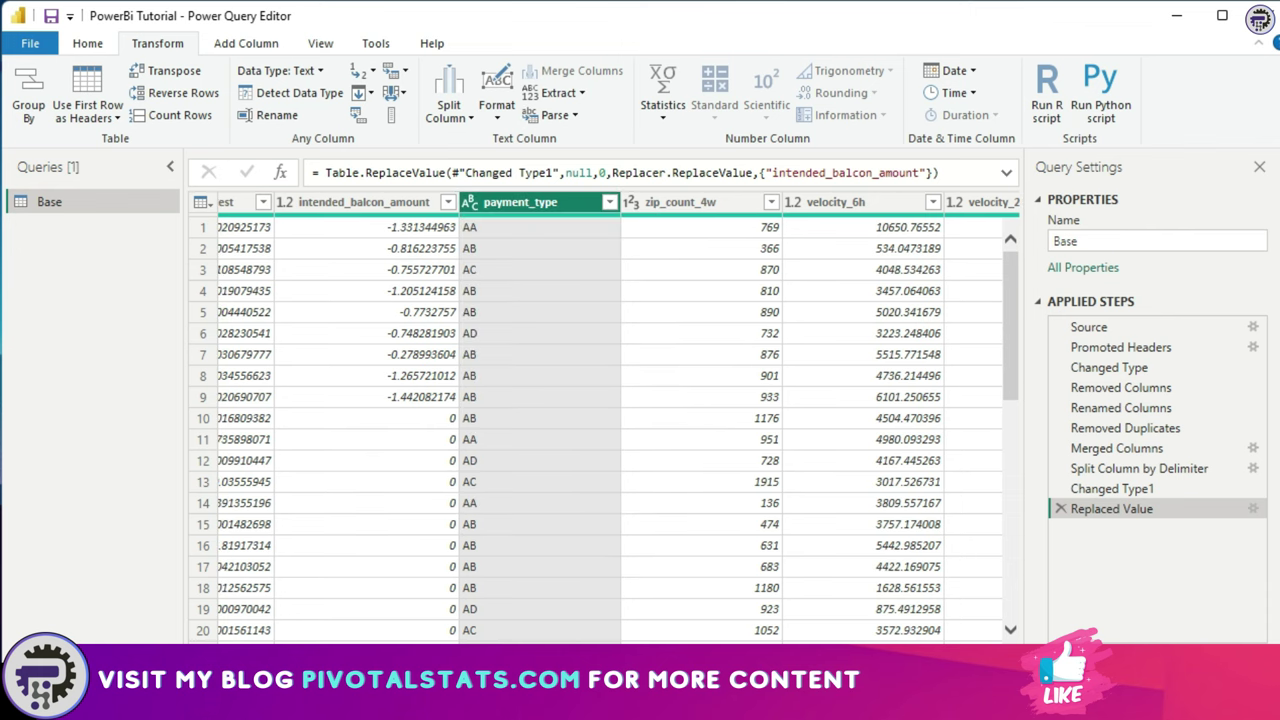
pyautogui.click(471, 206)
pyautogui.press('Escape')
# Step: Change the data type of the fraud_bool column to Decimal Number
pyautogui.hscroll(-10, 355, 422)
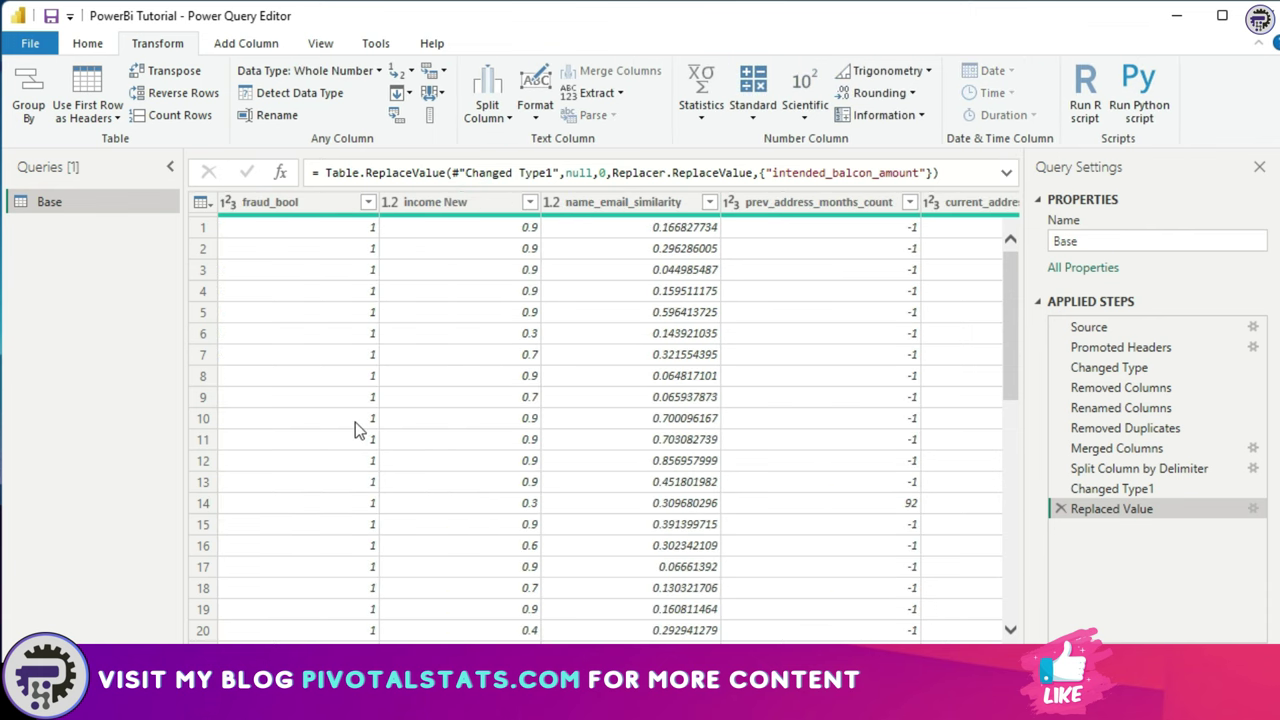
pyautogui.click(229, 205)
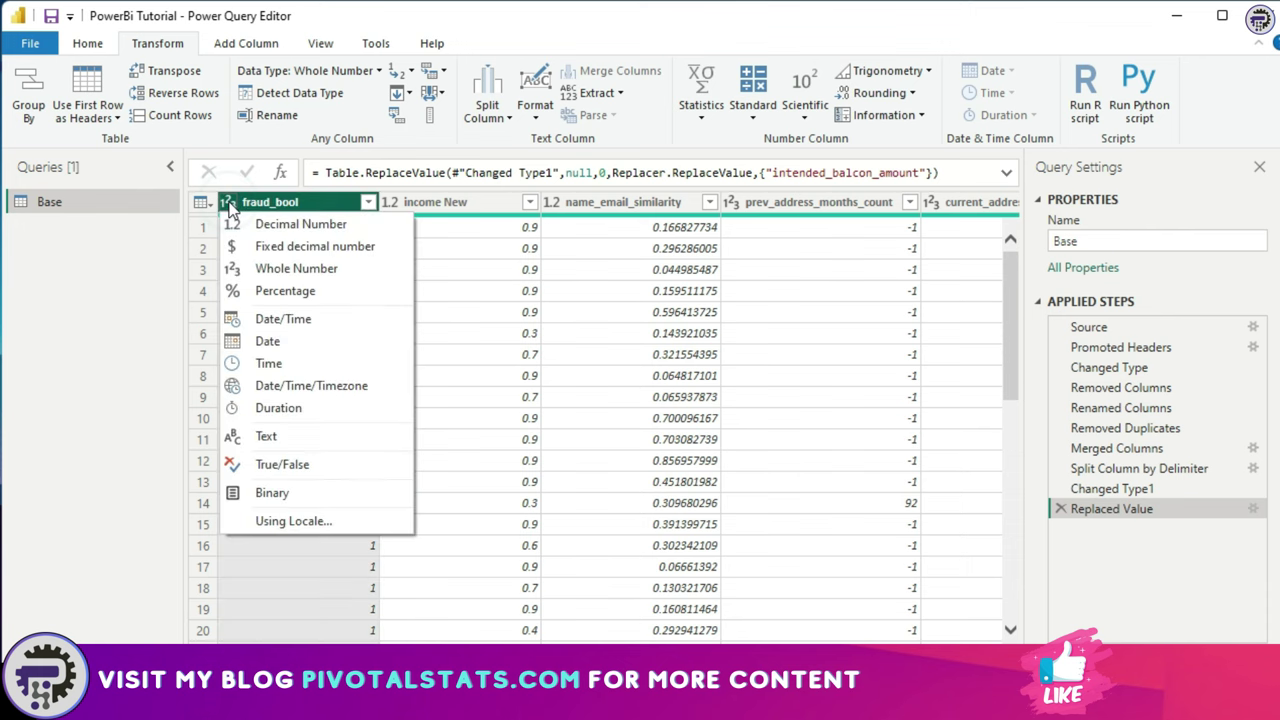
pyautogui.click(368, 229)
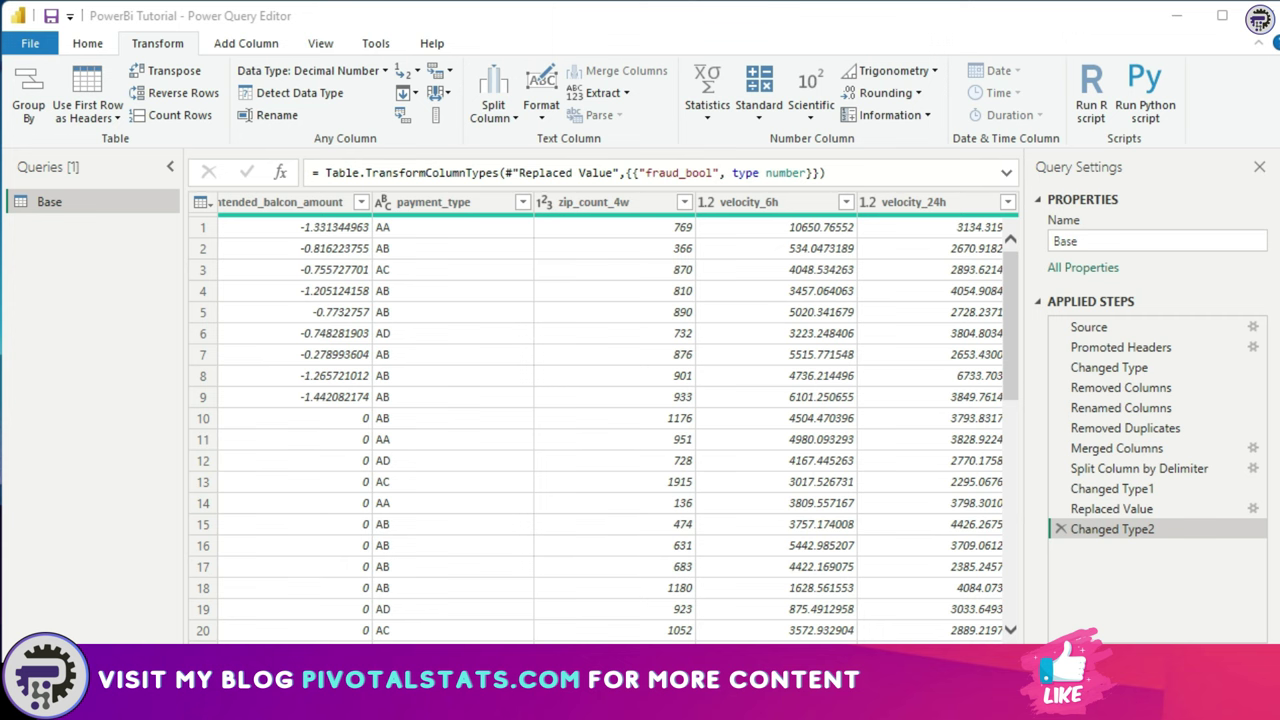
# Step: Sort the Base table by the payment_type column in ascending order
pyautogui.hscroll(1, 619, 418)
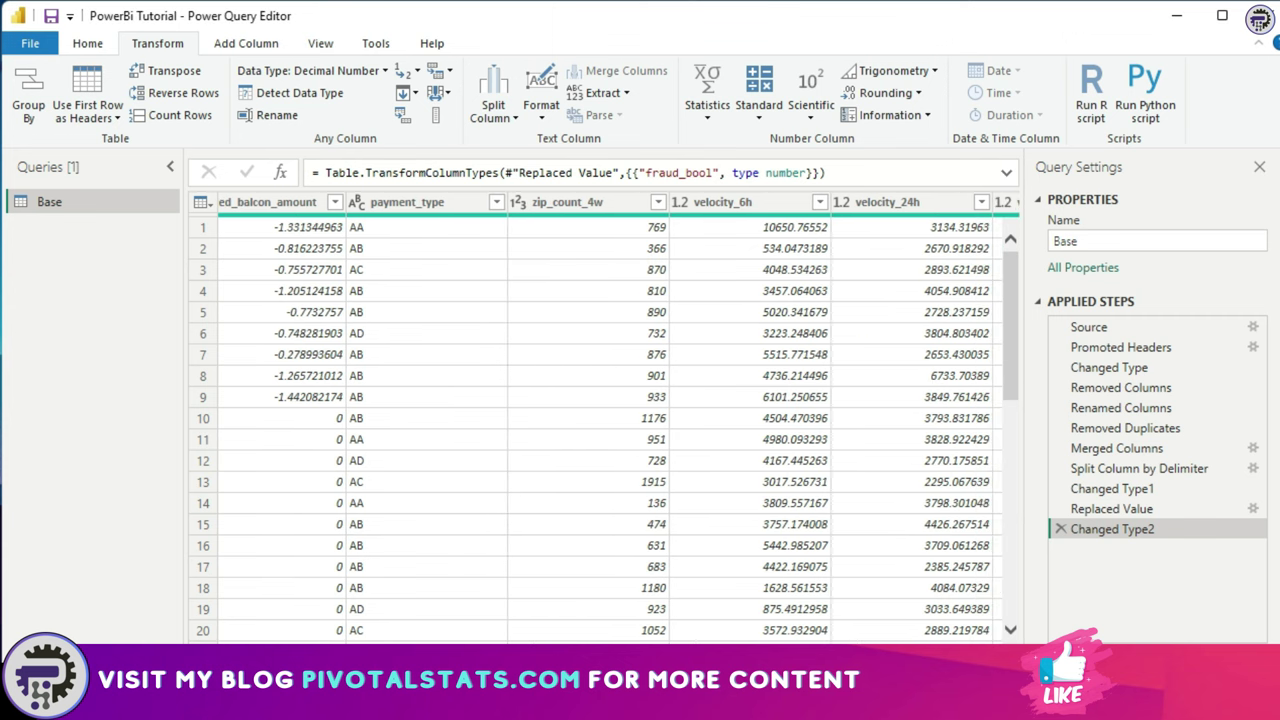
pyautogui.hscroll(1, 619, 418)
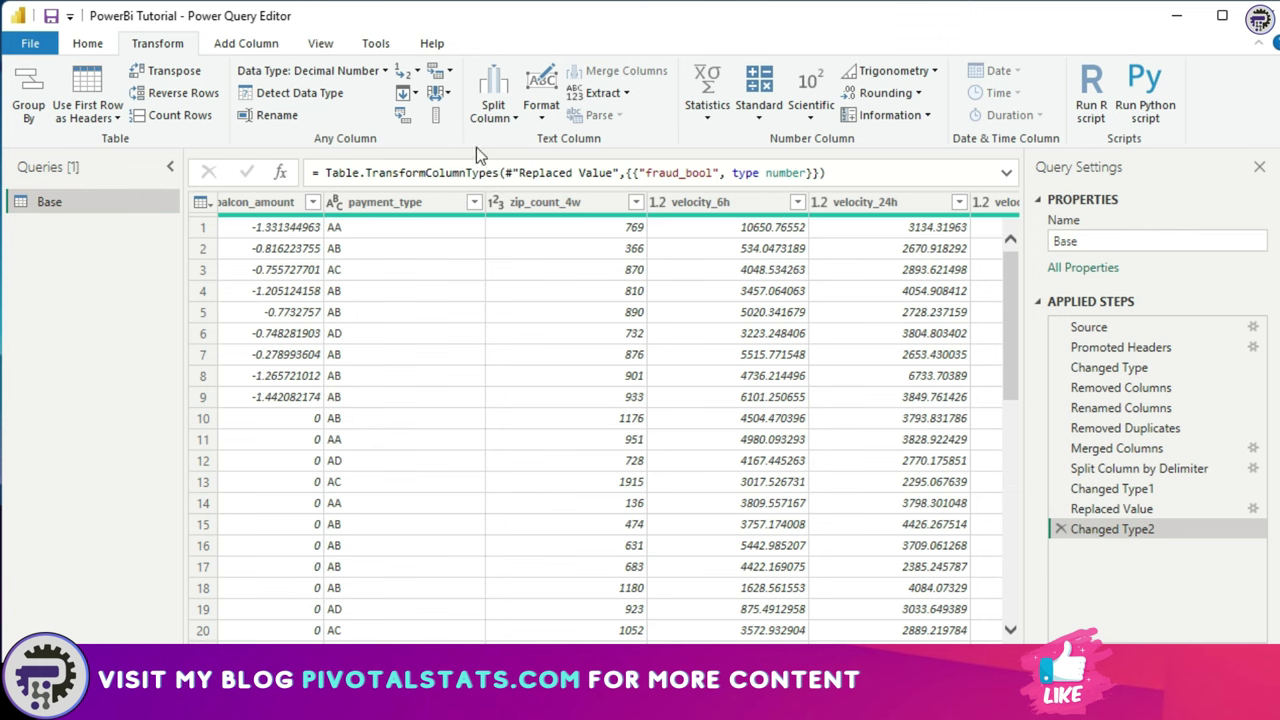
pyautogui.click(414, 211)
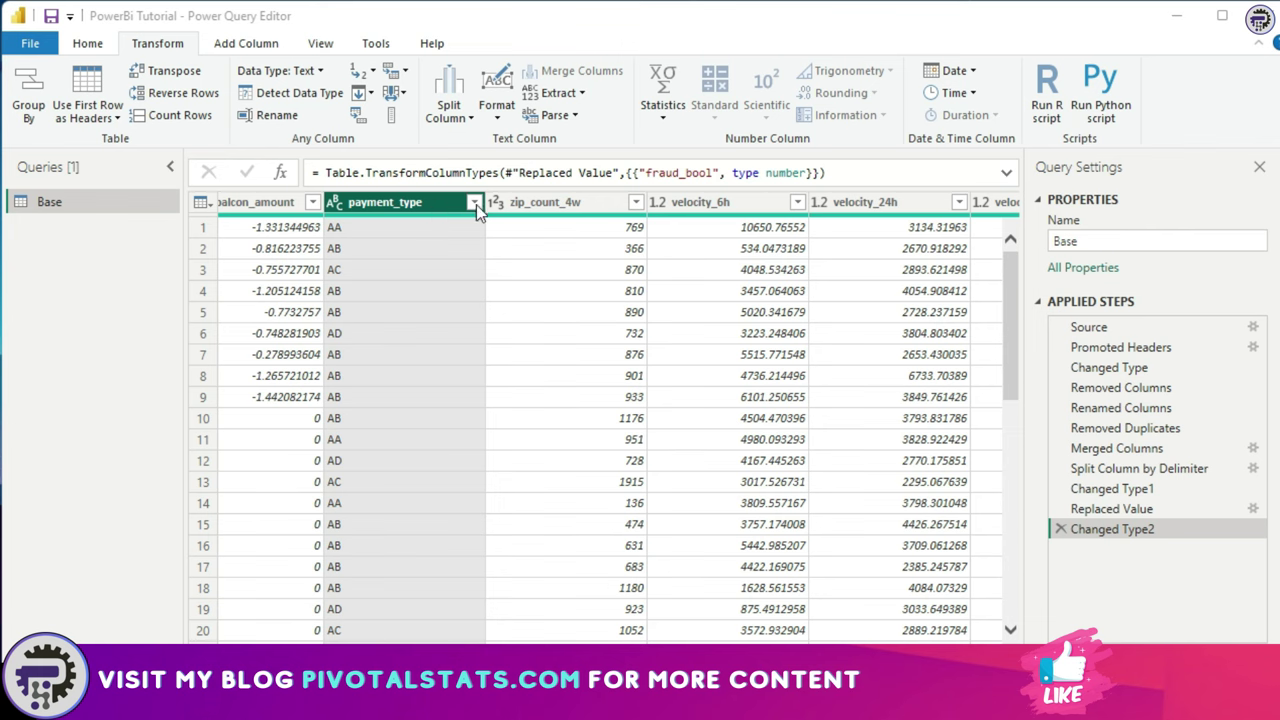
pyautogui.click(474, 203)
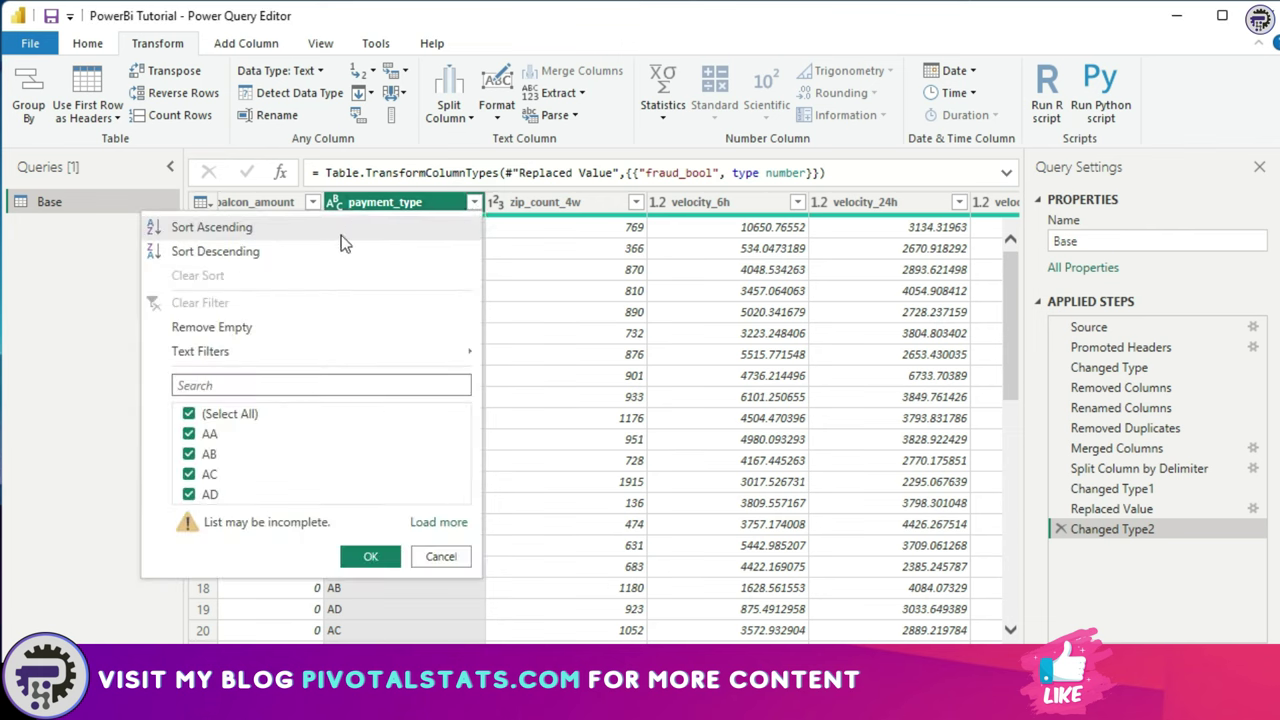
pyautogui.click(247, 229)
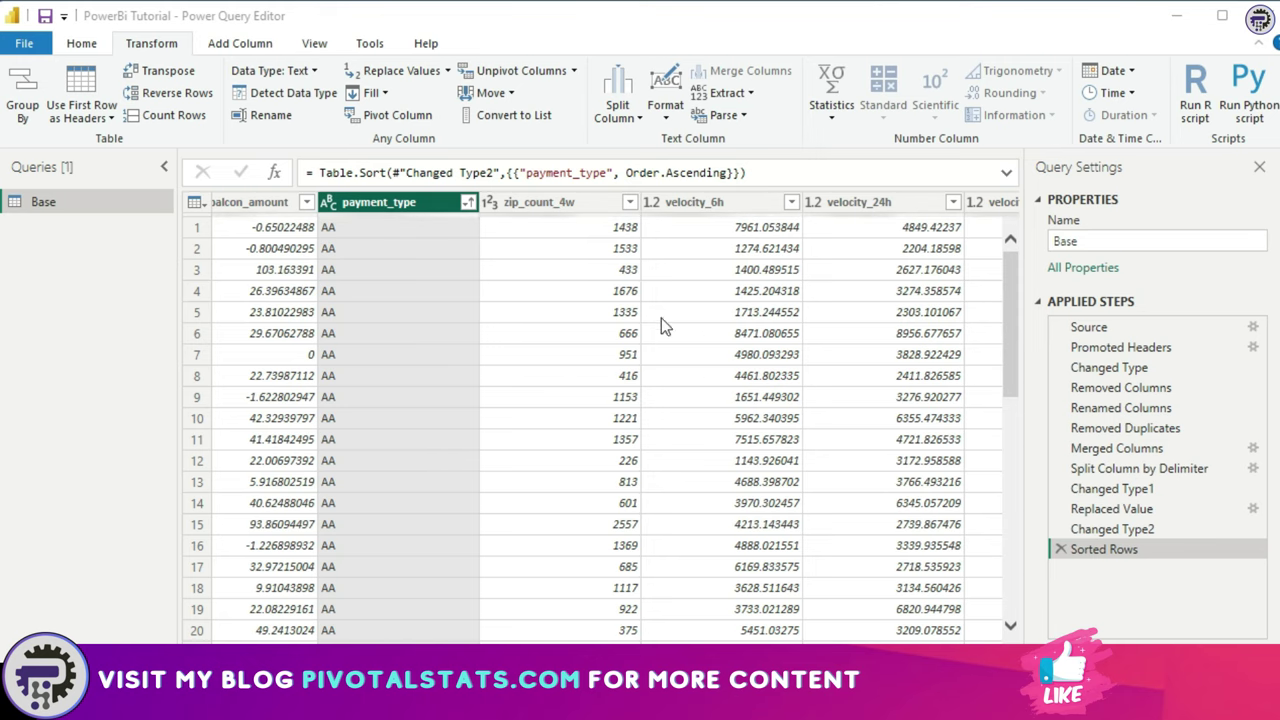
# Step: Filter Merged Column.2 to keep only the rows with the value windows, searching the value list for "windows"
pyautogui.hscroll(5, 700, 290)
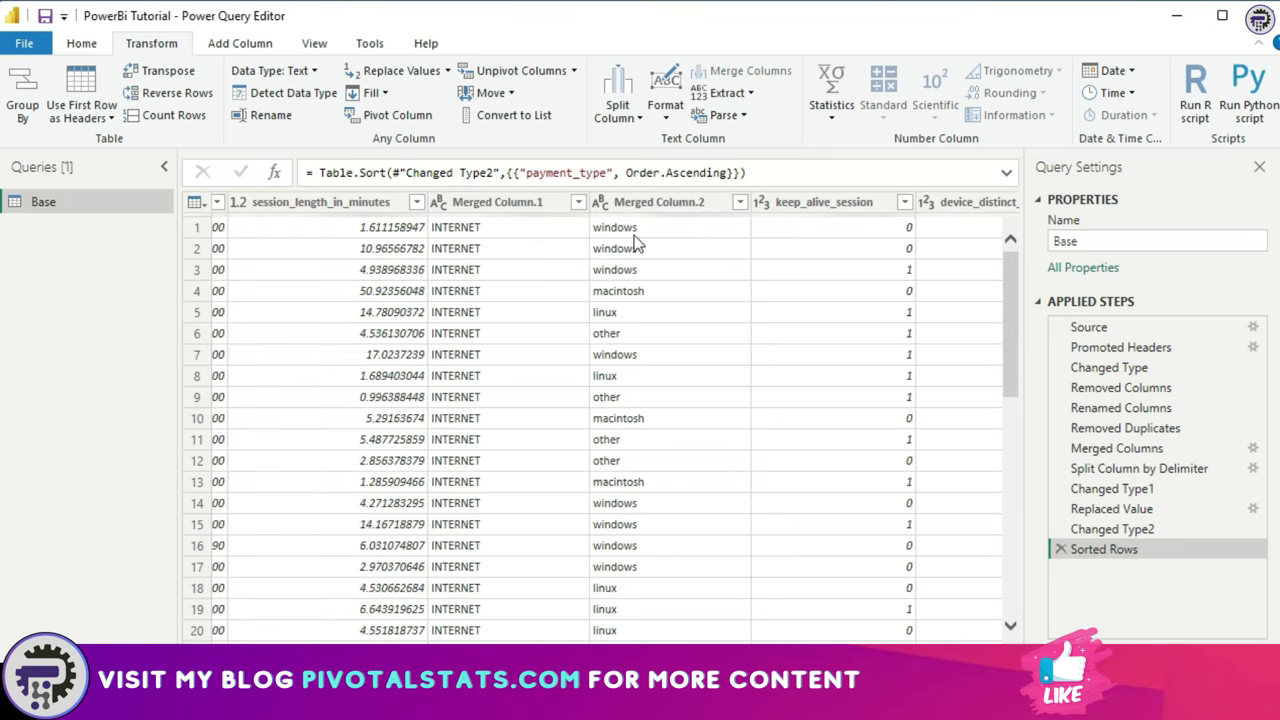
pyautogui.click(740, 202)
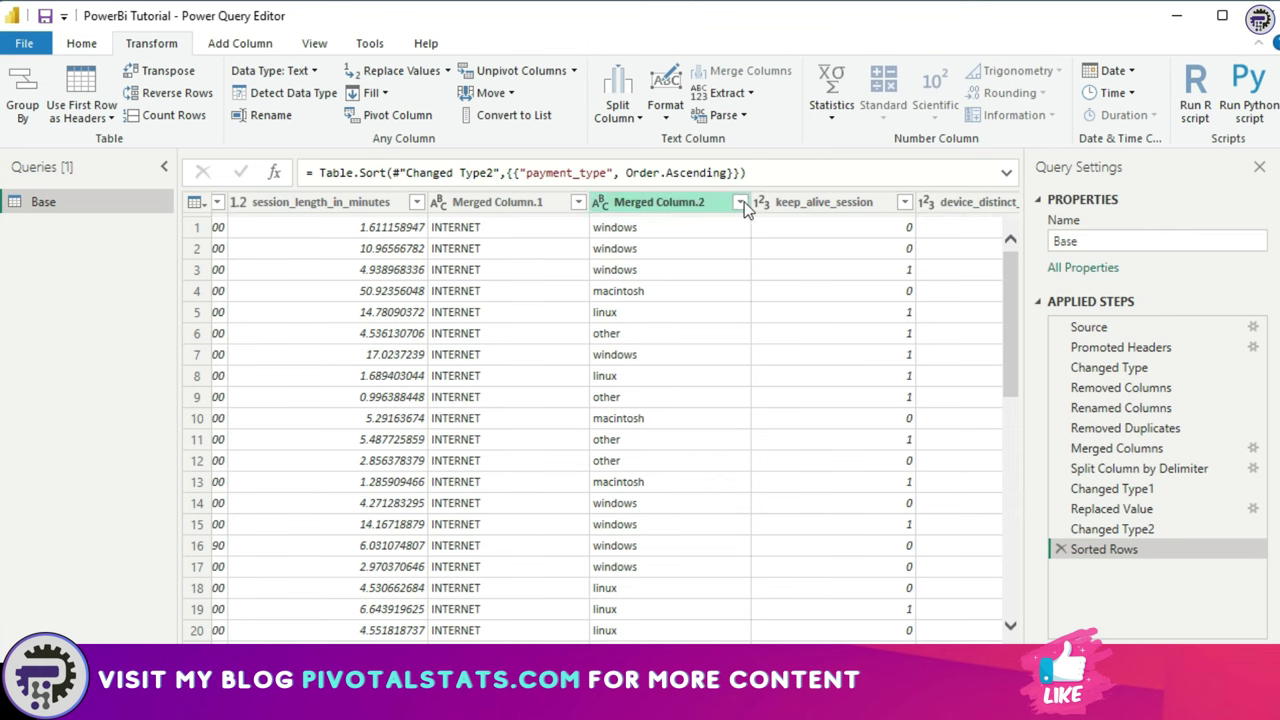
pyautogui.click(455, 413)
pyautogui.click(455, 495)
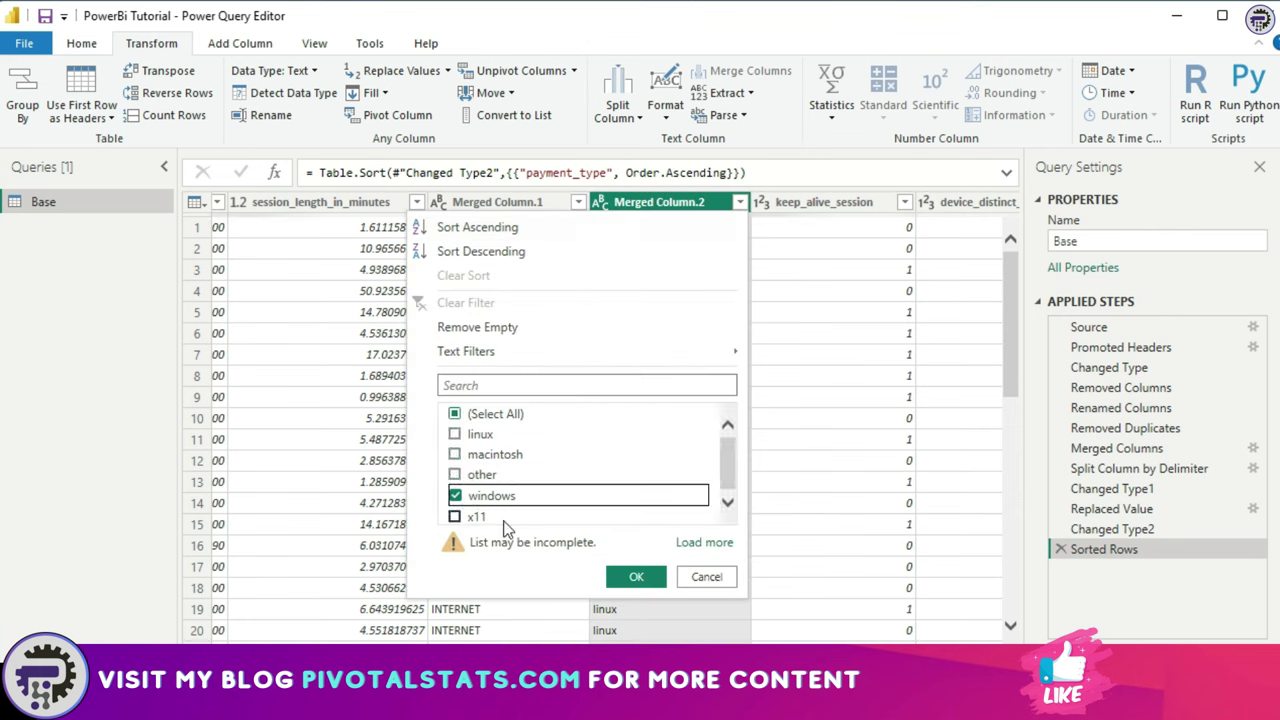
pyautogui.click(458, 414)
pyautogui.click(472, 385)
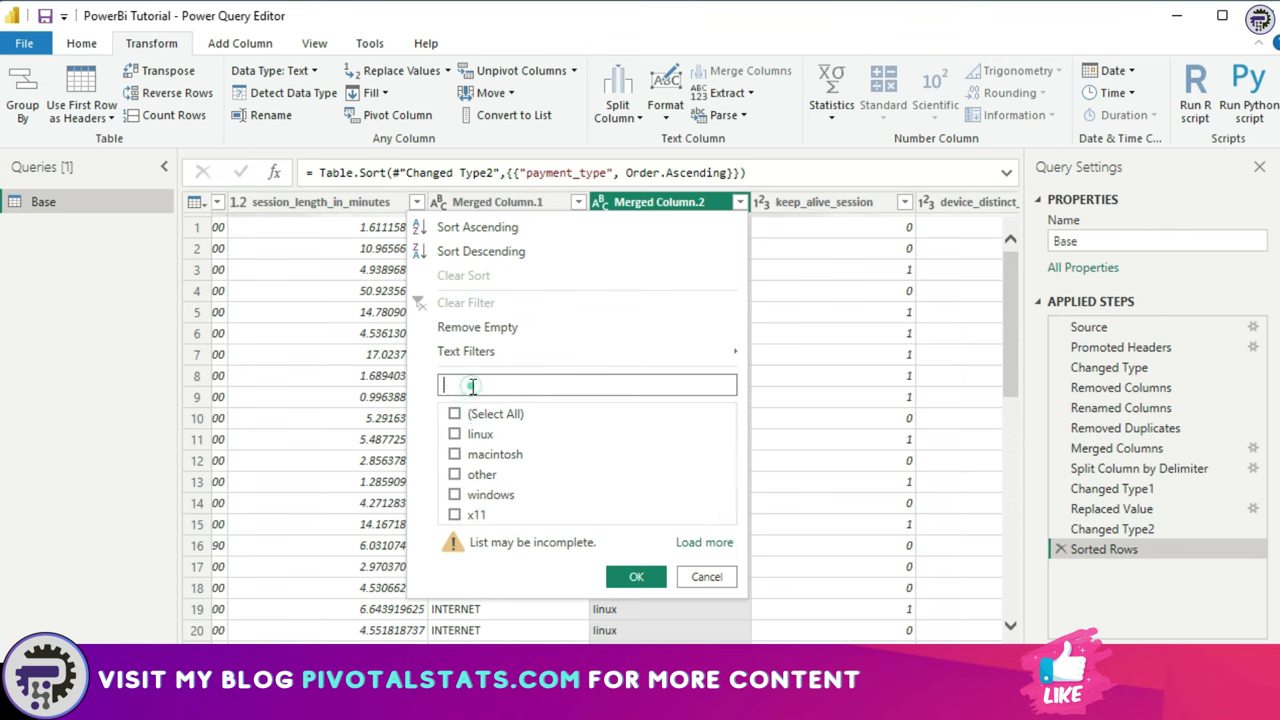
pyautogui.write('windows')
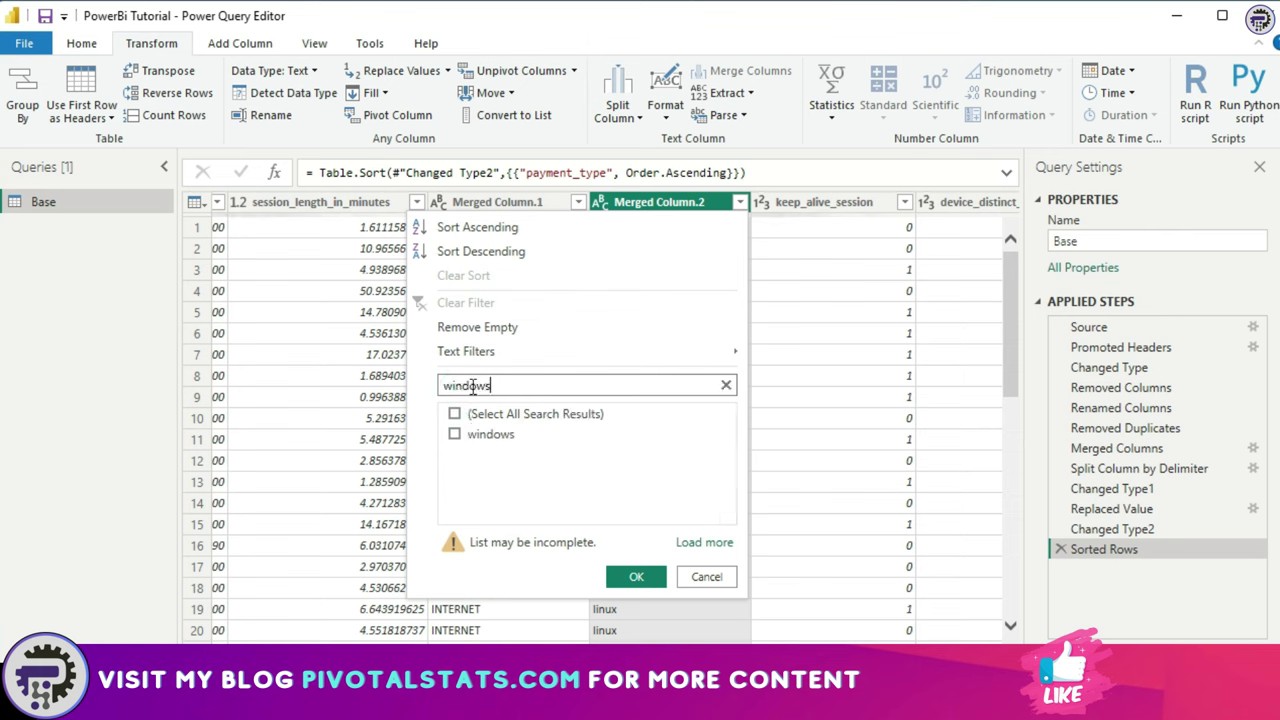
pyautogui.click(454, 435)
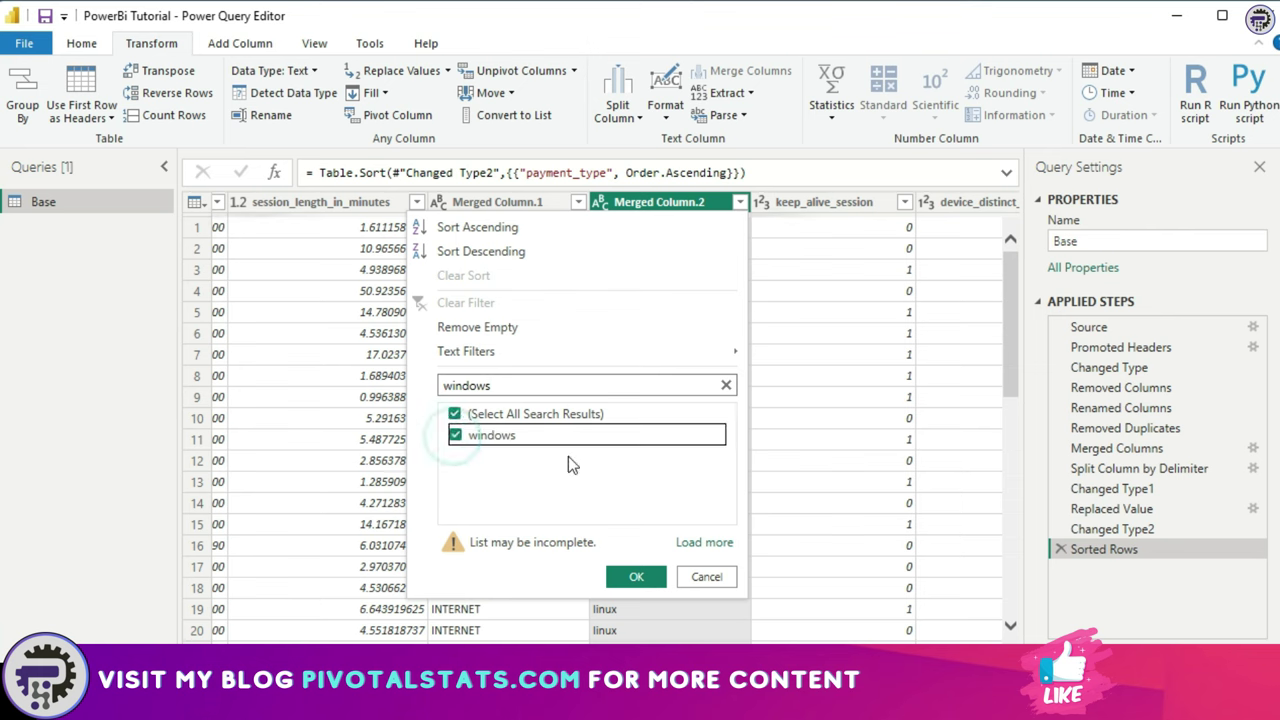
pyautogui.click(636, 576)
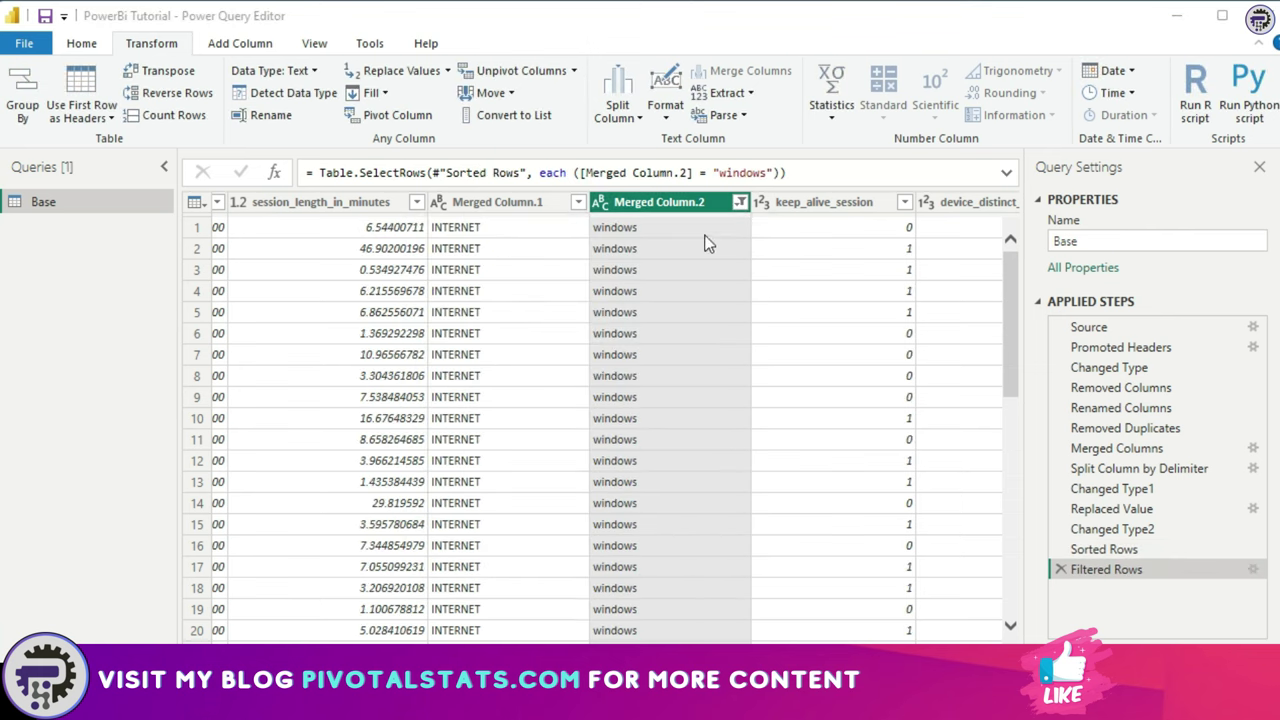
# Step: Review the filter options of Merged Column.2 and the number filter conditions available for keep_alive_session
pyautogui.click(740, 205)
pyautogui.moveTo(669, 351)
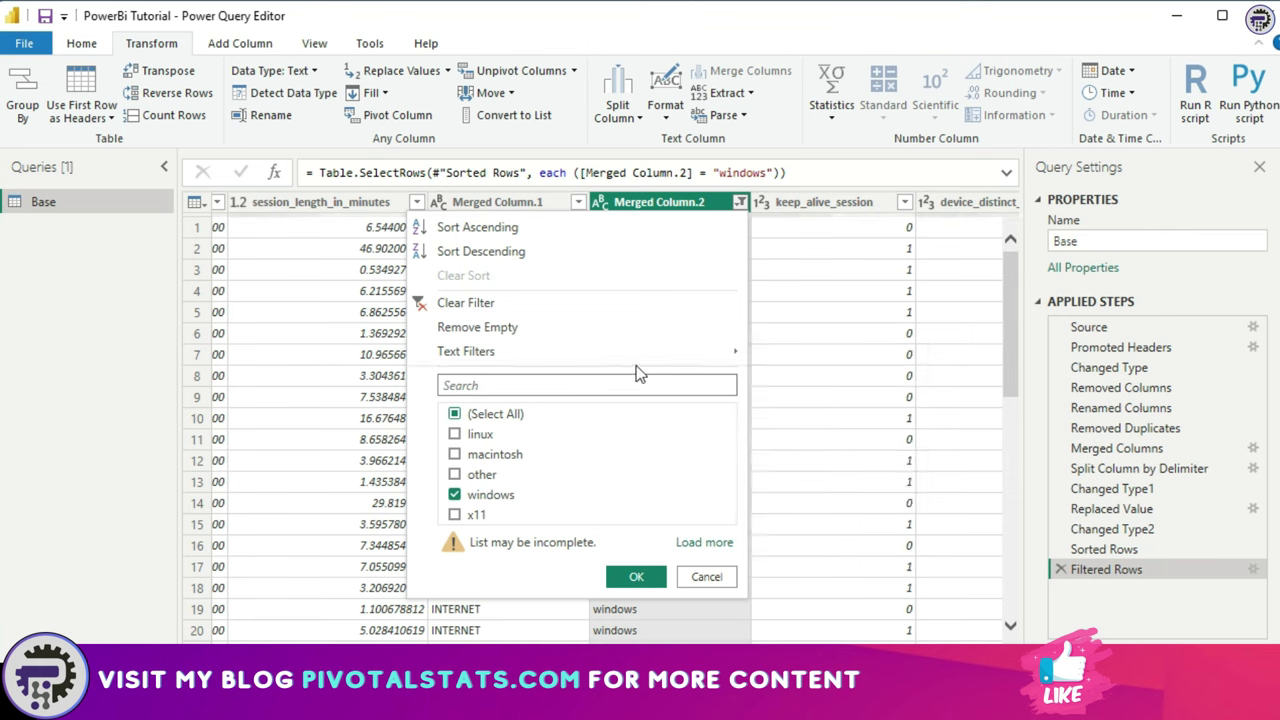
pyautogui.click(870, 202)
pyautogui.click(904, 202)
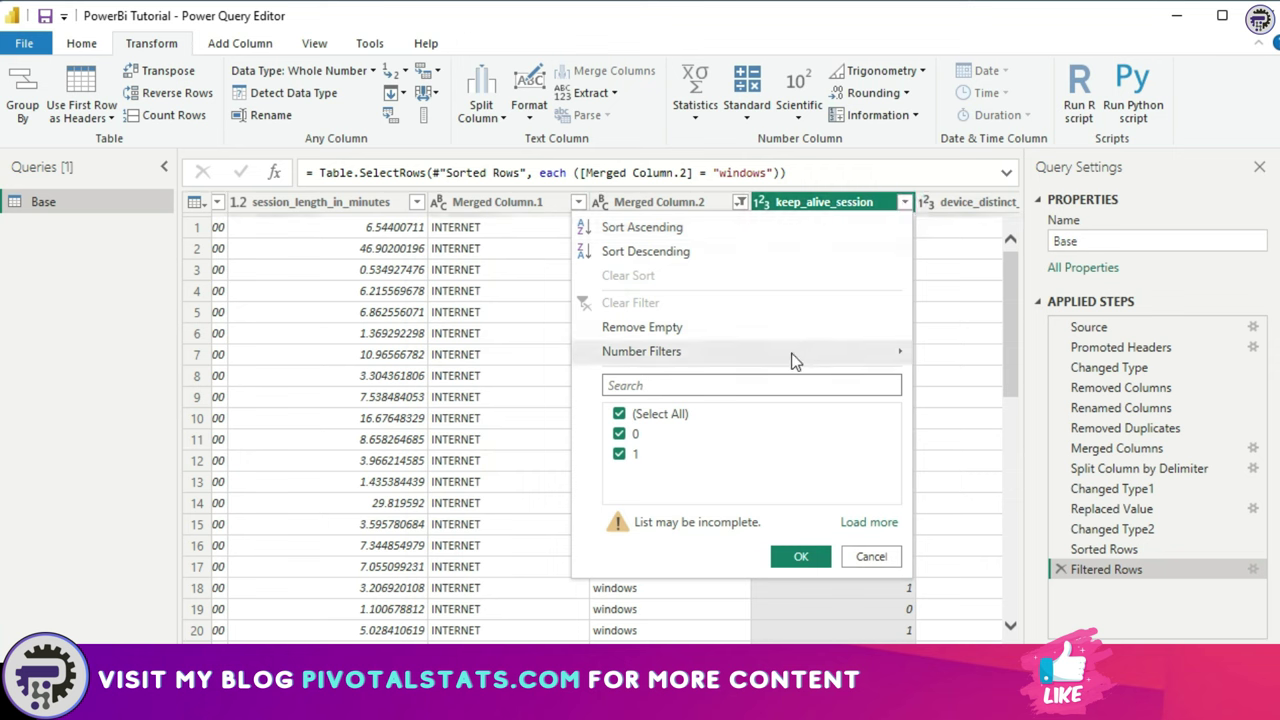
pyautogui.moveTo(790, 360)
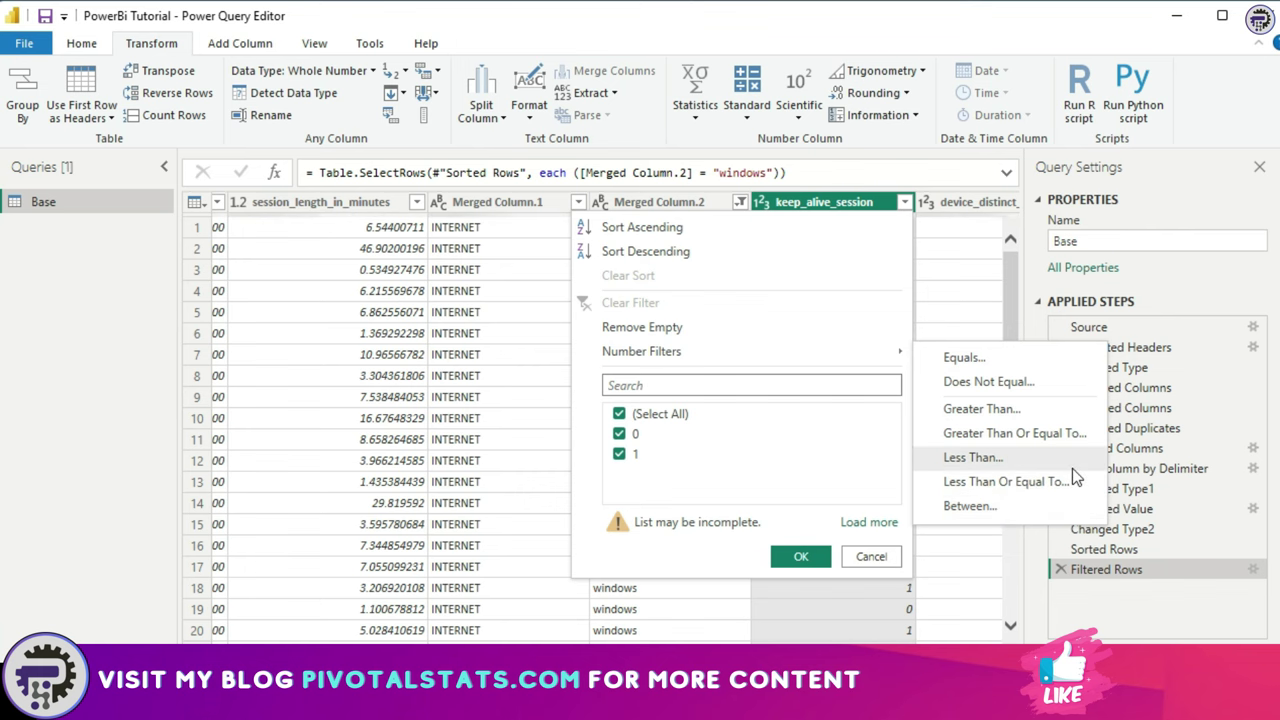
pyautogui.click(440, 376)
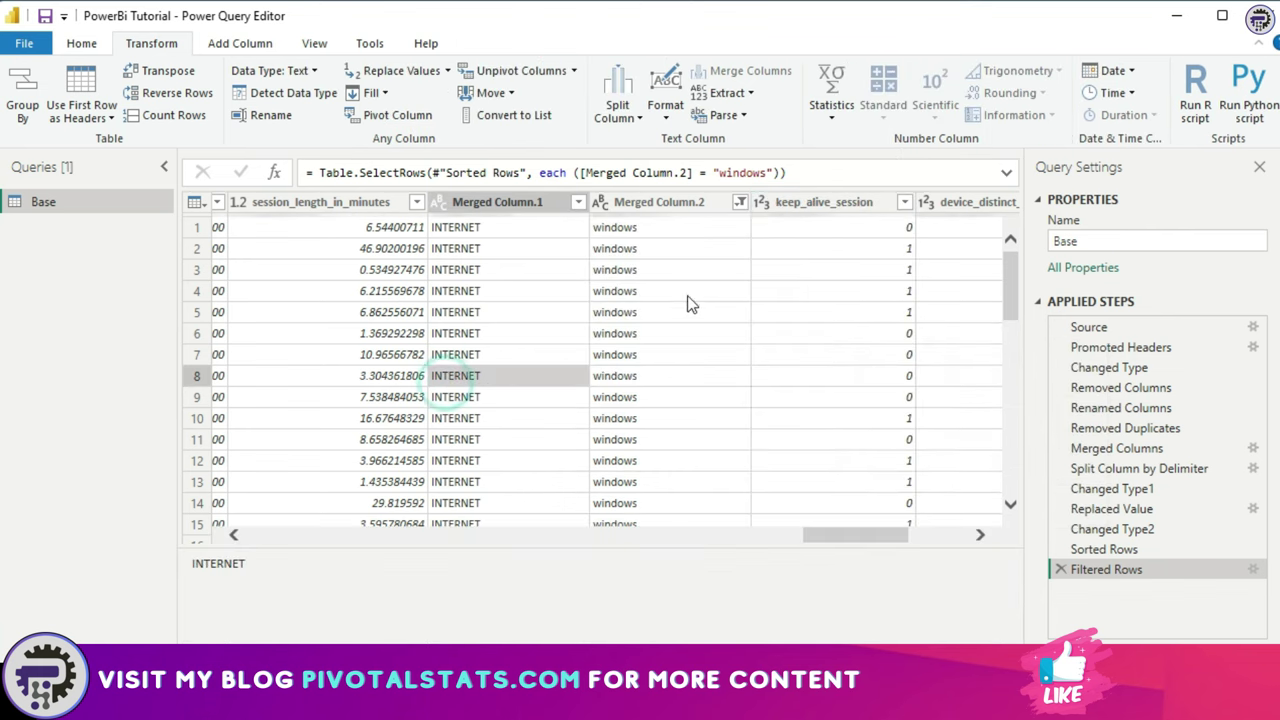
pyautogui.click(676, 202)
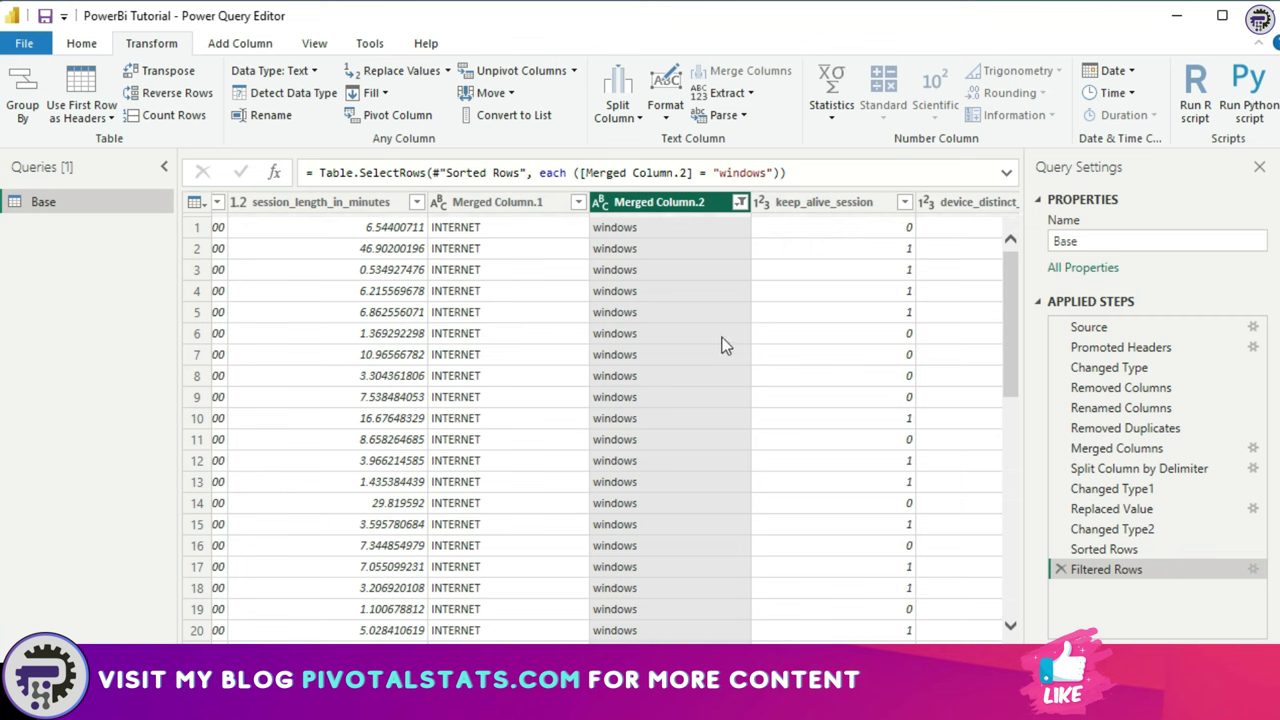
# Step: Close the query editor and apply all Base query changes to the Power BI Desktop report
pyautogui.click(85, 43)
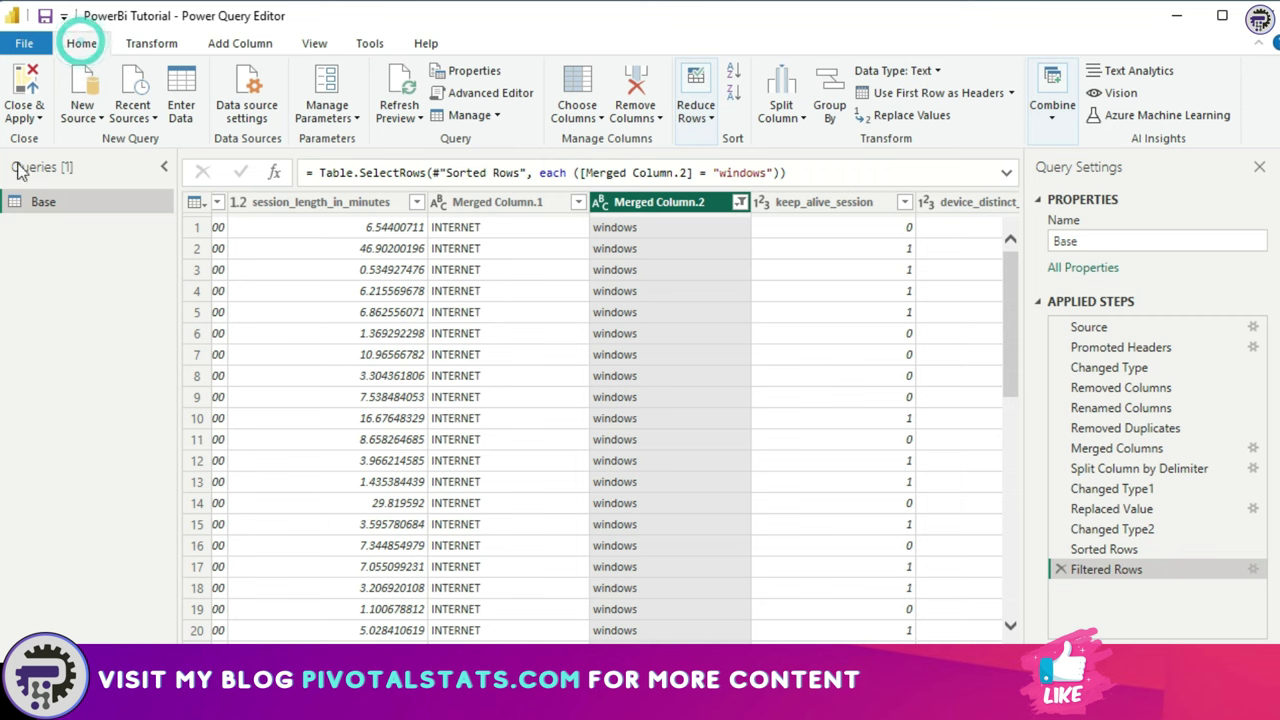
pyautogui.click(24, 118)
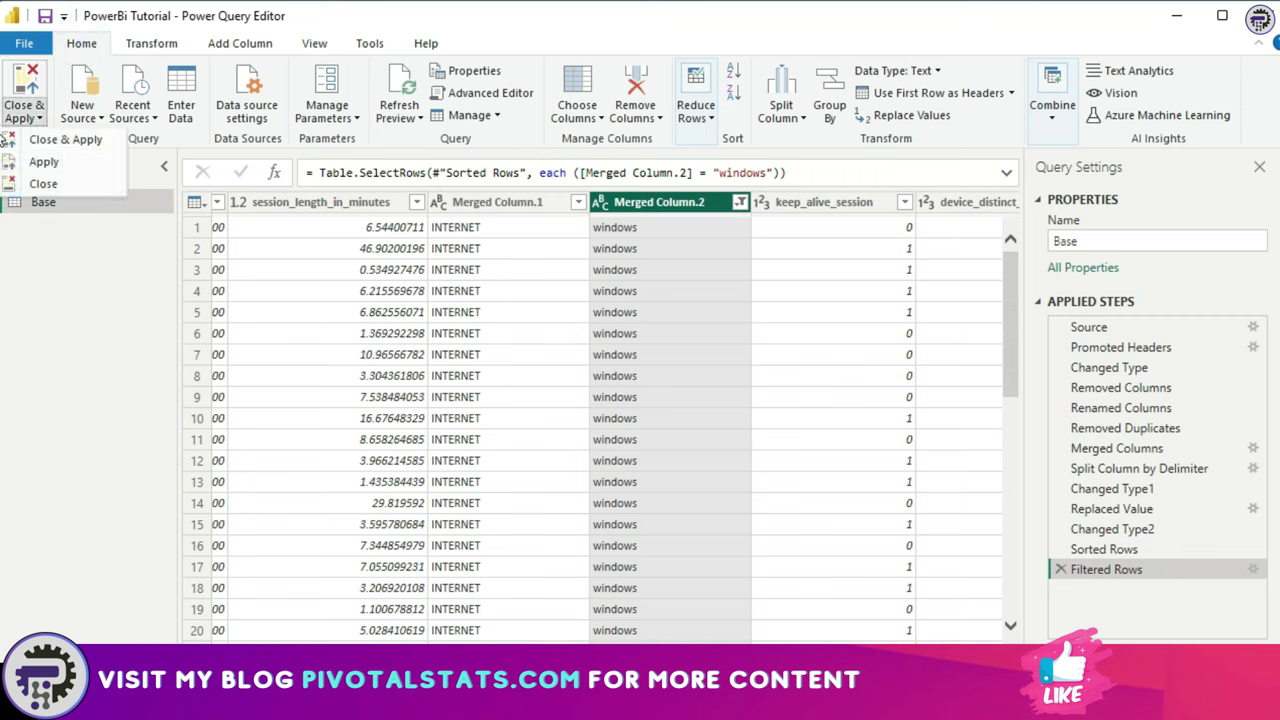
pyautogui.click(52, 148)
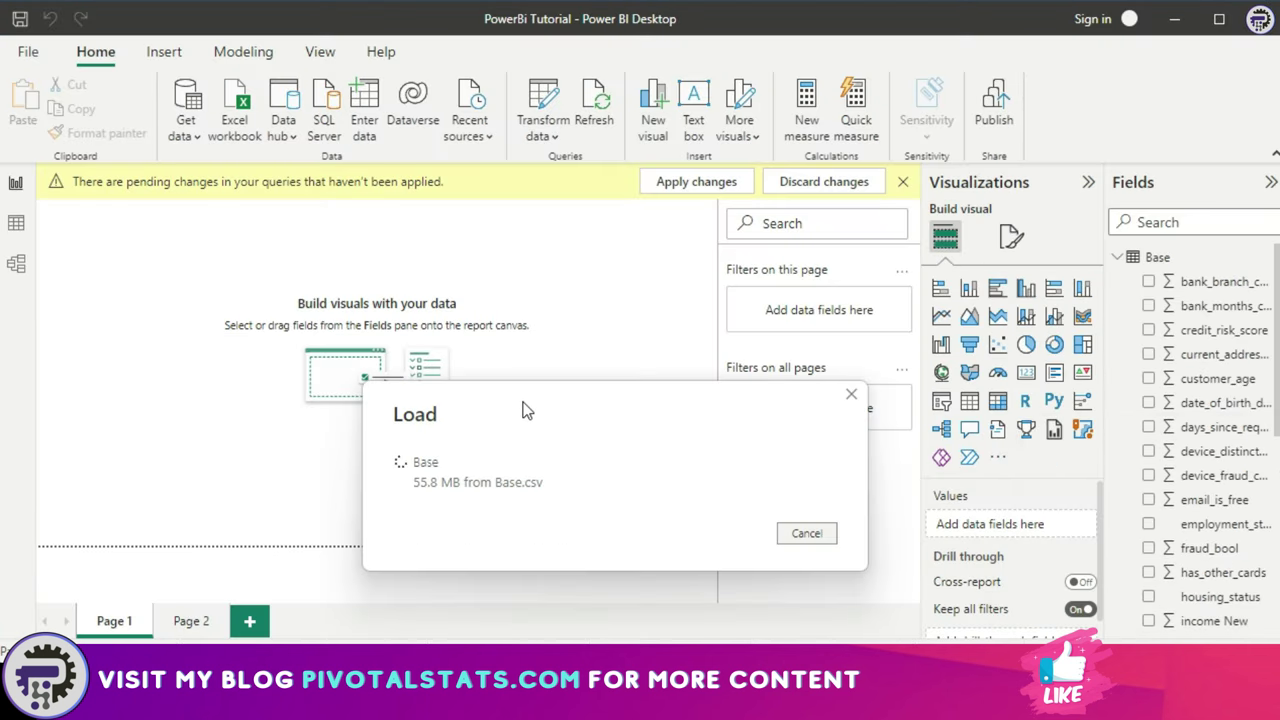